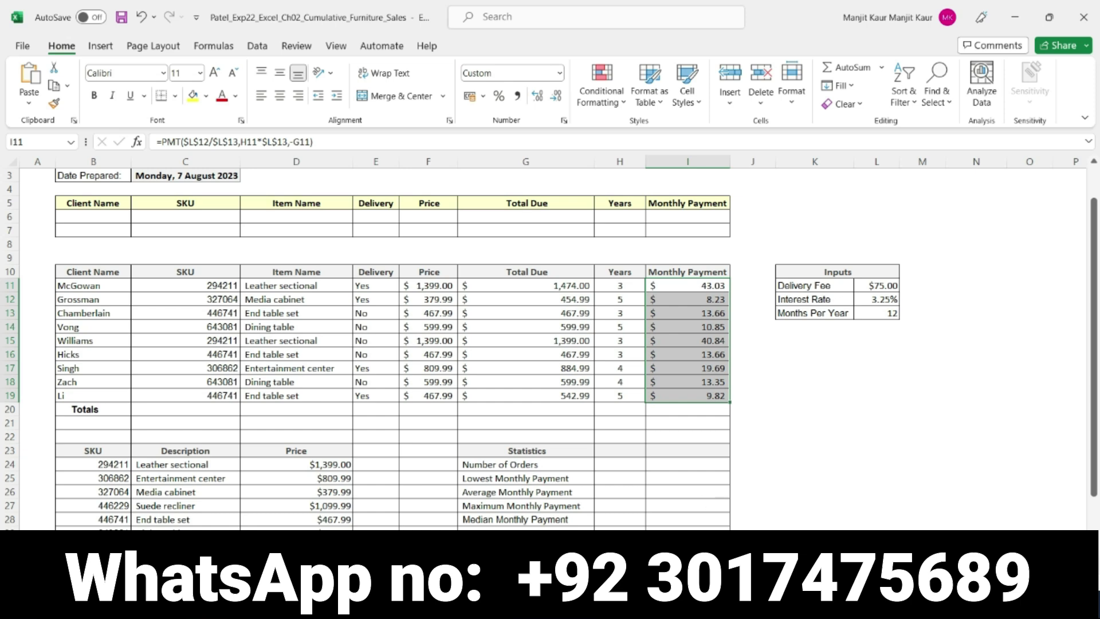
Step: Switch to the Word instructions, remove the highlight from instruction 9 and highlight instruction 10
{"action": "key", "text": "alt+Tab"}
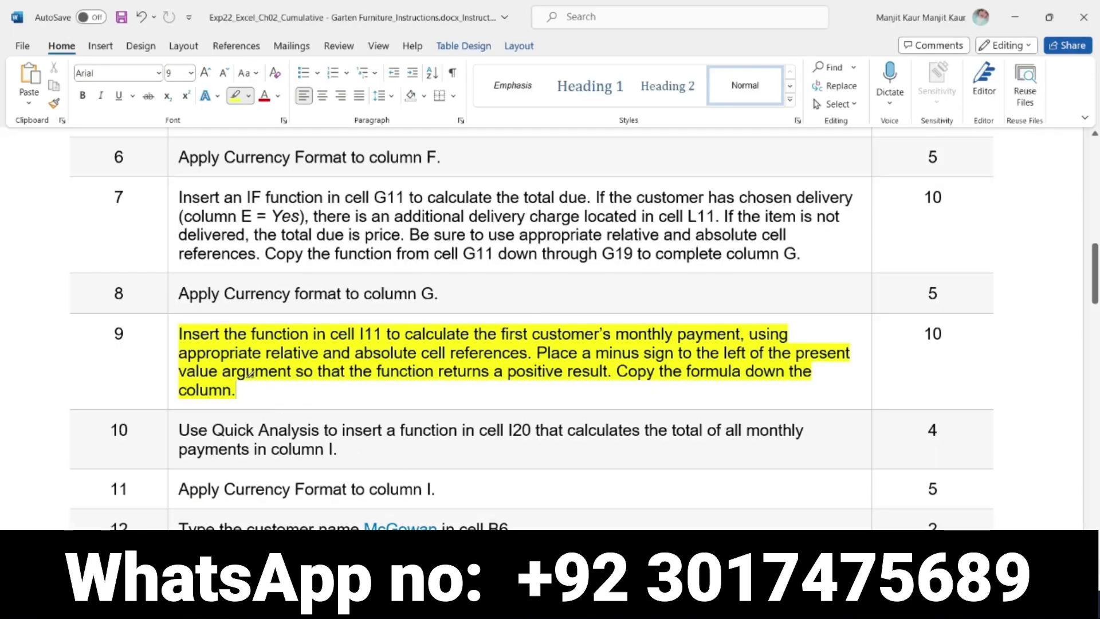
{"action": "mouse_move", "coordinate": [239, 389]}
{"action": "left_mouse_down"}
{"action": "mouse_move", "coordinate": [177, 327]}
{"action": "mouse_move", "coordinate": [187, 334]}
{"action": "left_mouse_up"}
{"action": "left_click_drag", "start_coordinate": [337, 450], "coordinate": [199, 440]}
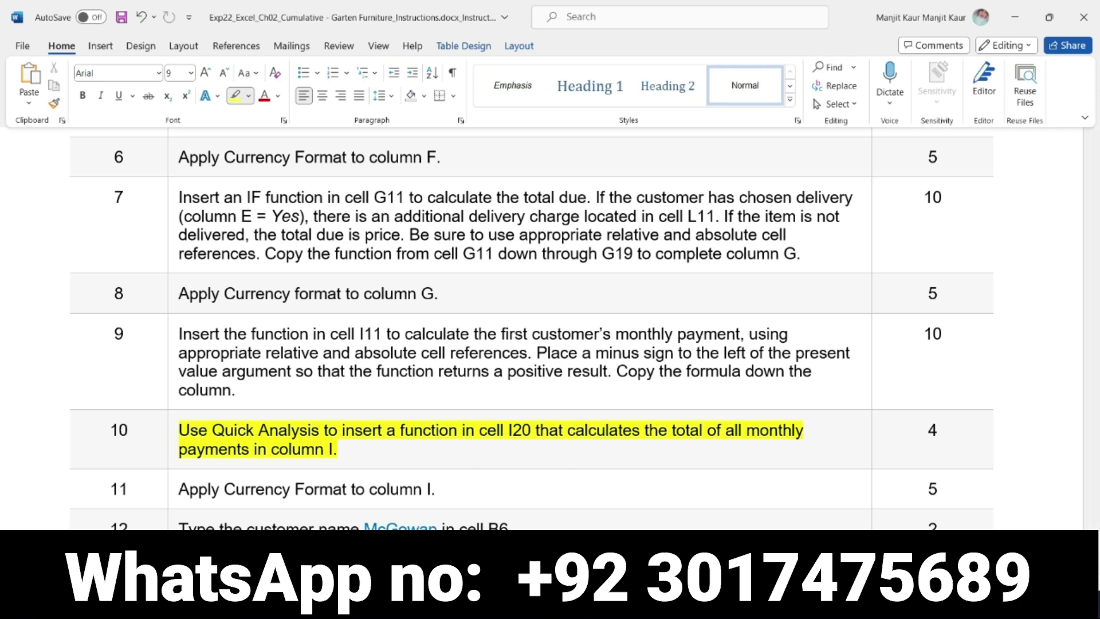
Step: Switch to the Excel workbook and total the monthly payments in cell I20 with AutoSum over I11:I19
{"action": "left_click", "coordinate": [509, 510]}
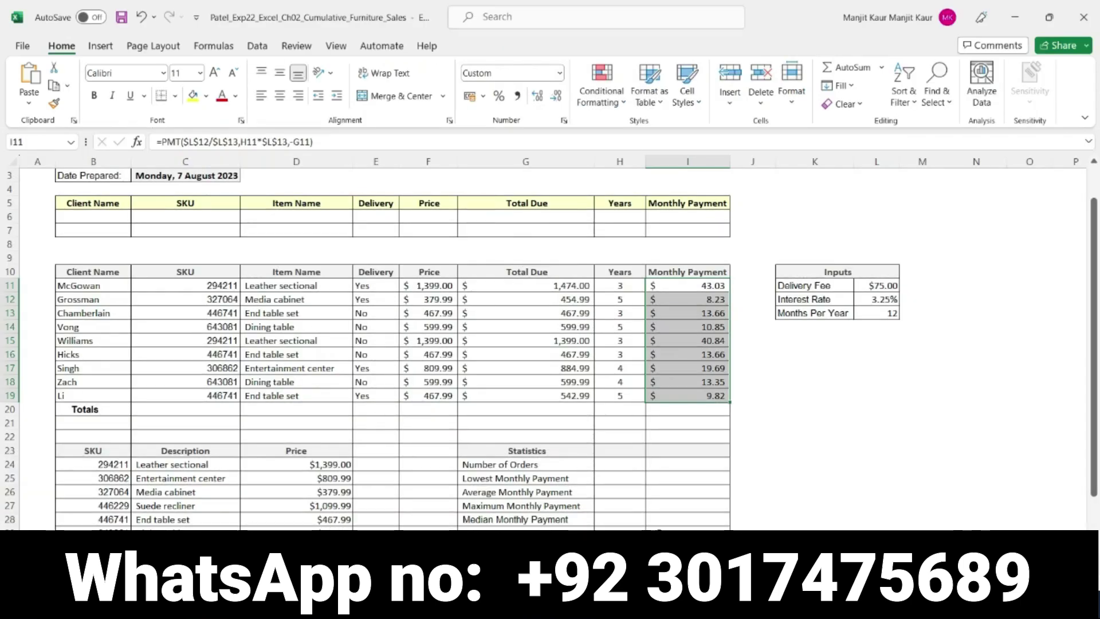
{"action": "left_click", "coordinate": [675, 413]}
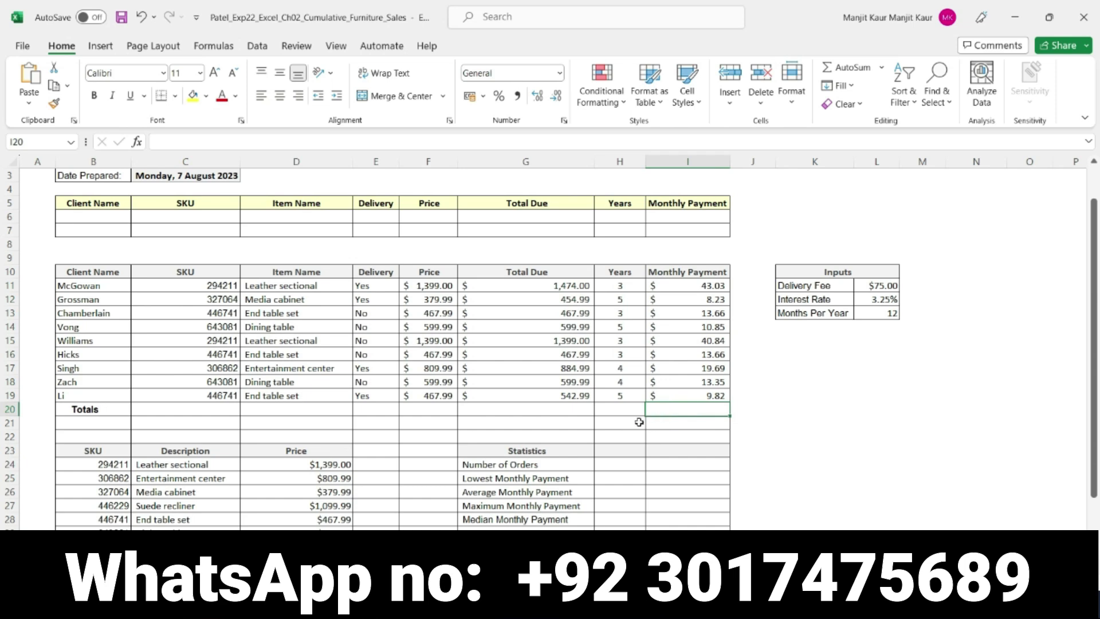
{"action": "left_click", "coordinate": [849, 67]}
{"action": "left_click", "coordinate": [849, 68]}
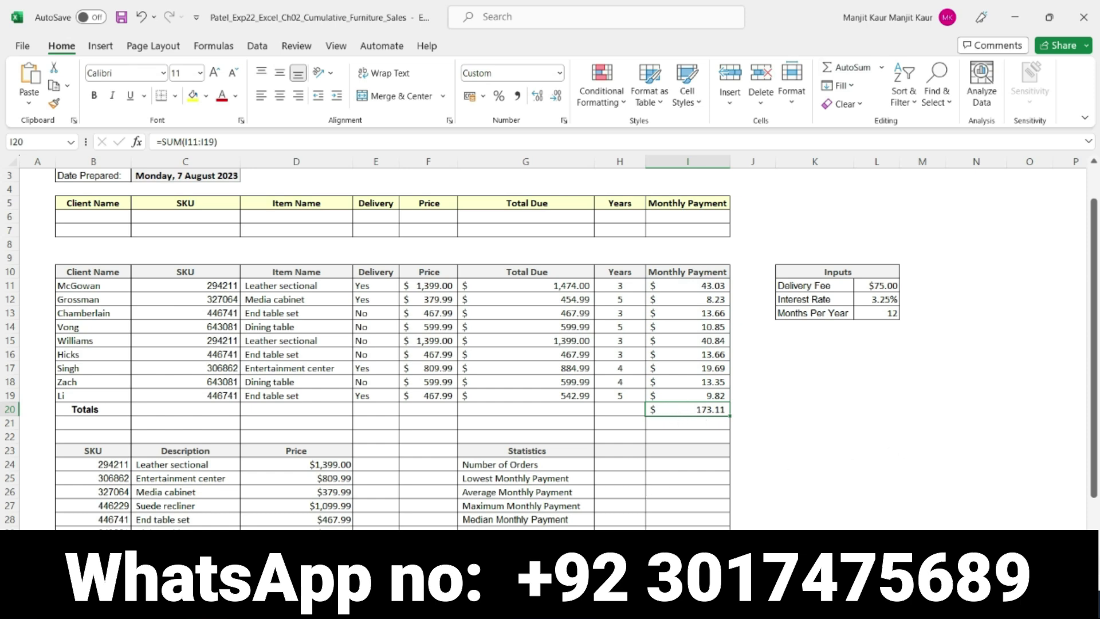
Step: Return to the Word instructions, clear the highlight on instruction 10 and highlight instruction 11
{"action": "key", "text": "alt+Tab"}
{"action": "left_click", "coordinate": [352, 453]}
{"action": "mouse_move", "coordinate": [304, 449]}
{"action": "left_mouse_down"}
{"action": "mouse_move", "coordinate": [150, 425]}
{"action": "mouse_move", "coordinate": [176, 421]}
{"action": "left_mouse_up"}
{"action": "left_click_drag", "start_coordinate": [438, 492], "coordinate": [179, 488]}
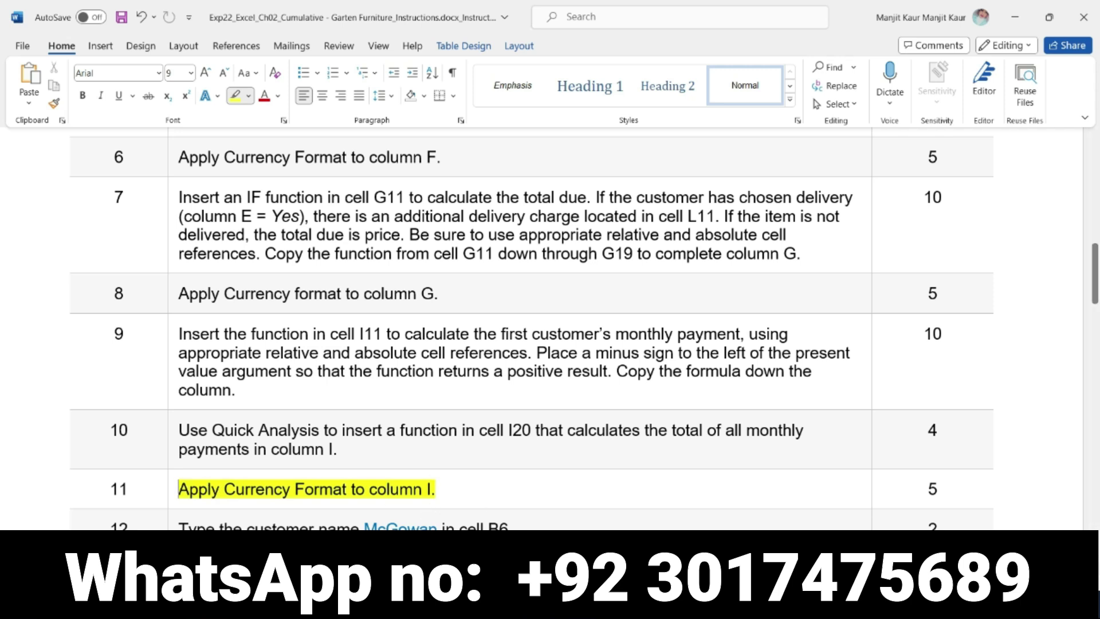
Step: Switch to the Excel workbook and format all of column I with the dollar Accounting number format
{"action": "key", "text": "alt+Tab"}
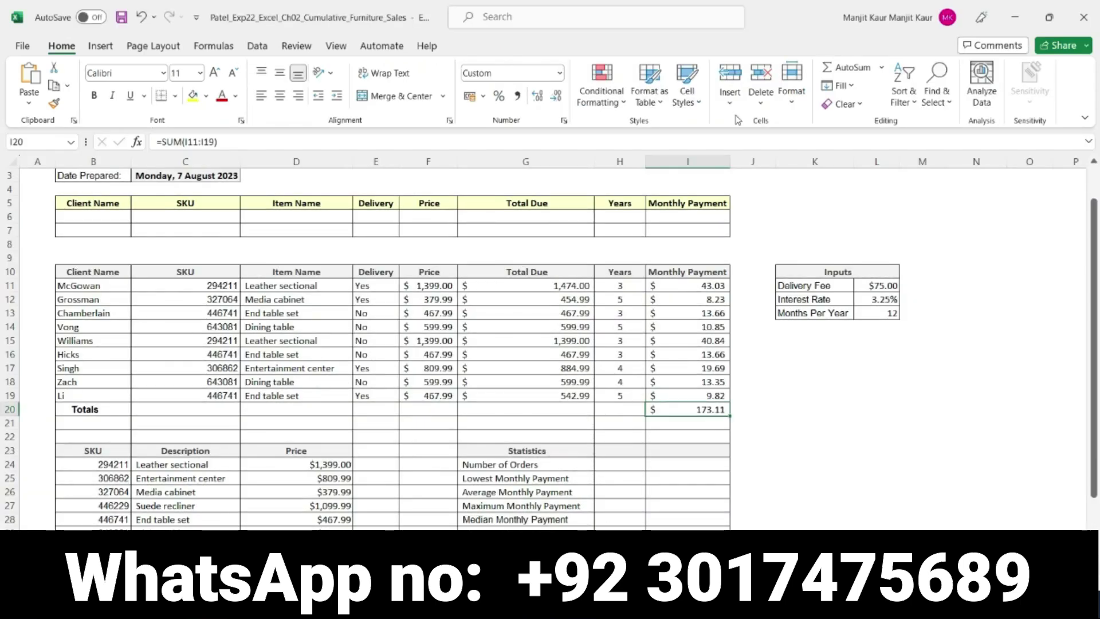
{"action": "left_click", "coordinate": [687, 161]}
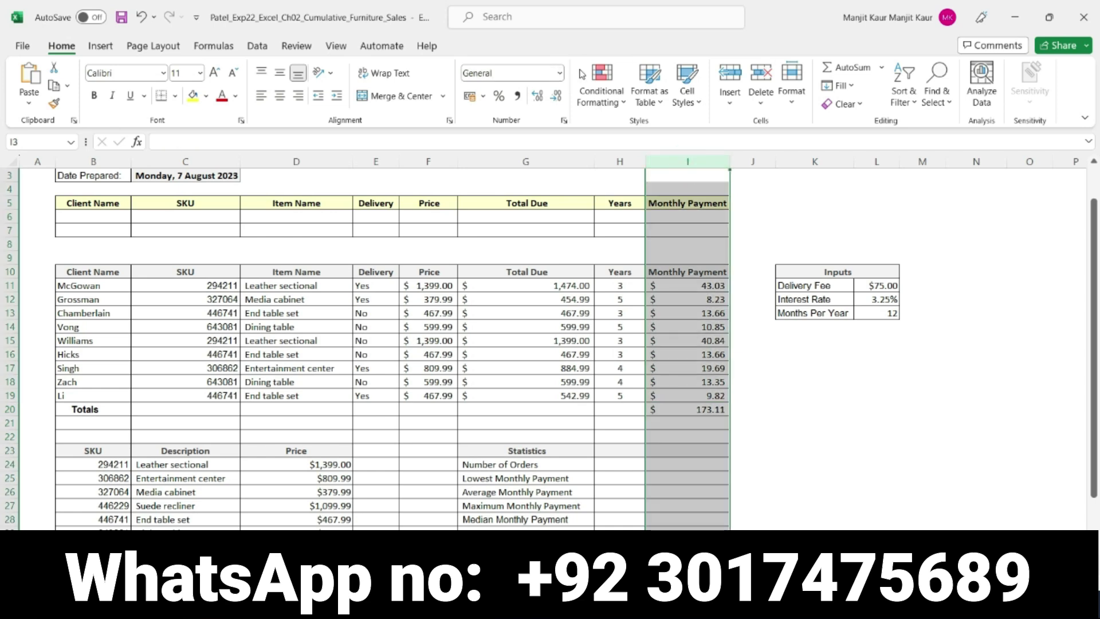
{"action": "left_click", "coordinate": [559, 73]}
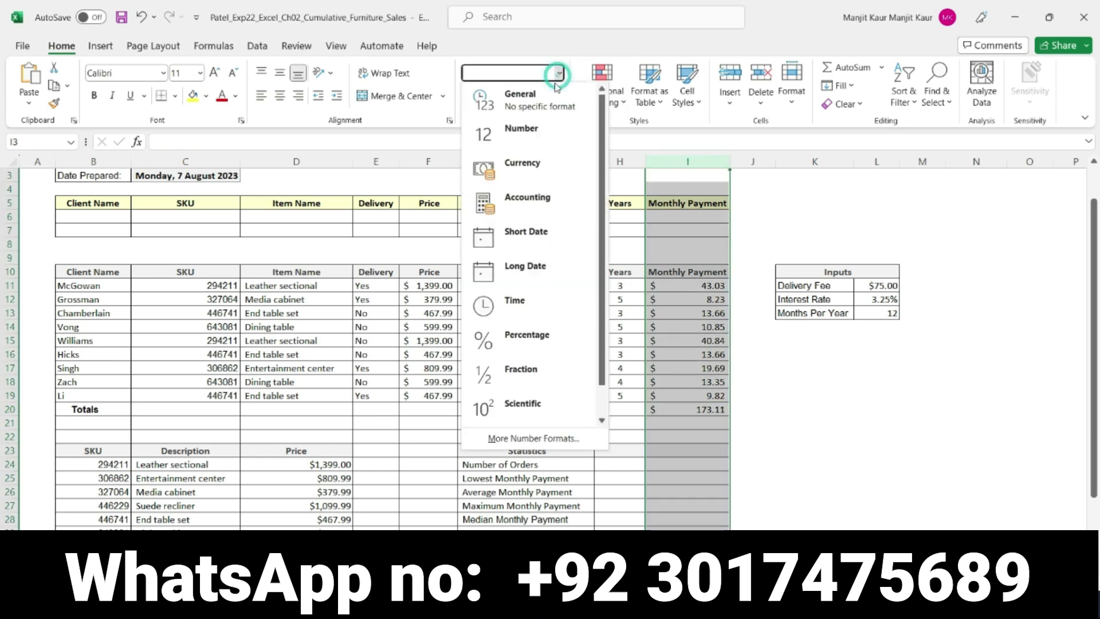
{"action": "left_click", "coordinate": [526, 178]}
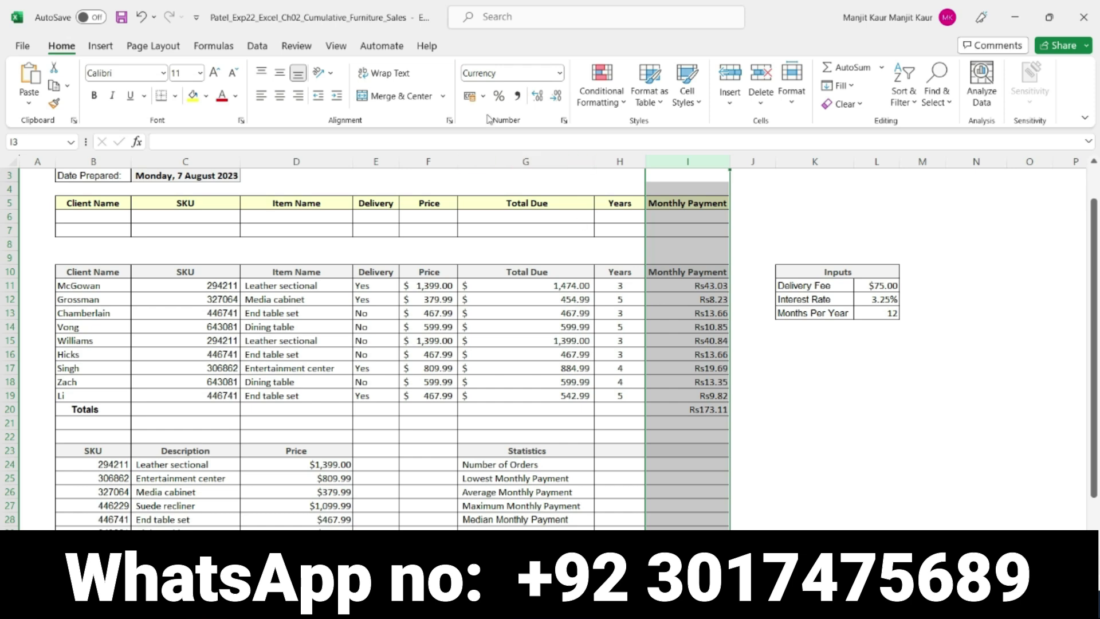
{"action": "left_click", "coordinate": [468, 96]}
{"action": "left_click", "coordinate": [877, 464]}
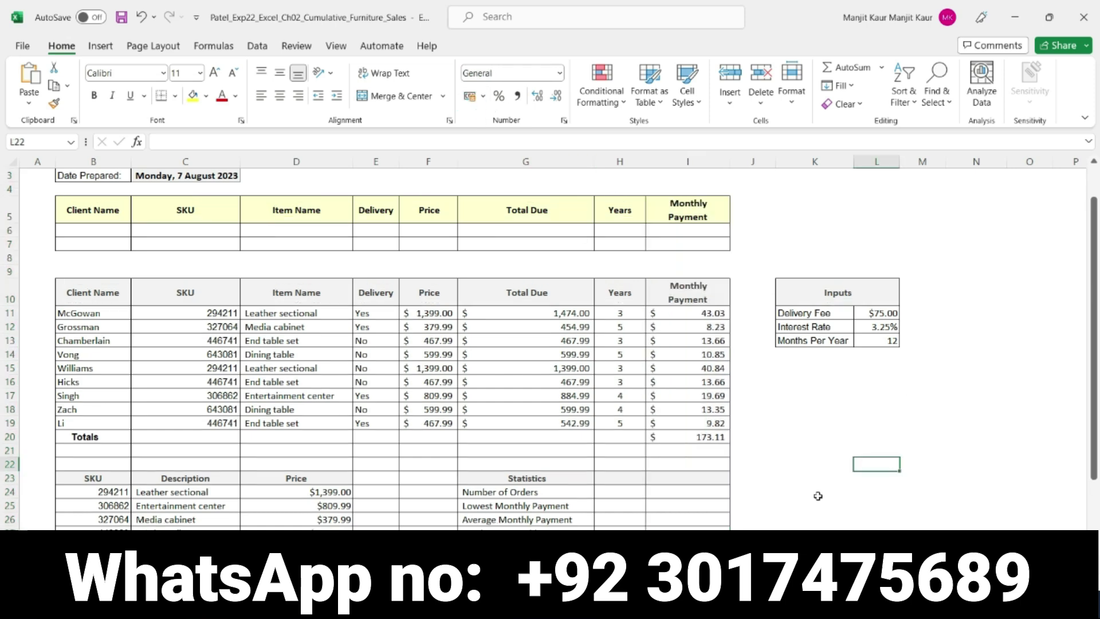
Step: Switch to the Word instructions, move the yellow highlight from instruction 11 to instruction 12 and turn off the highlighter
{"action": "key", "text": "alt+Tab"}
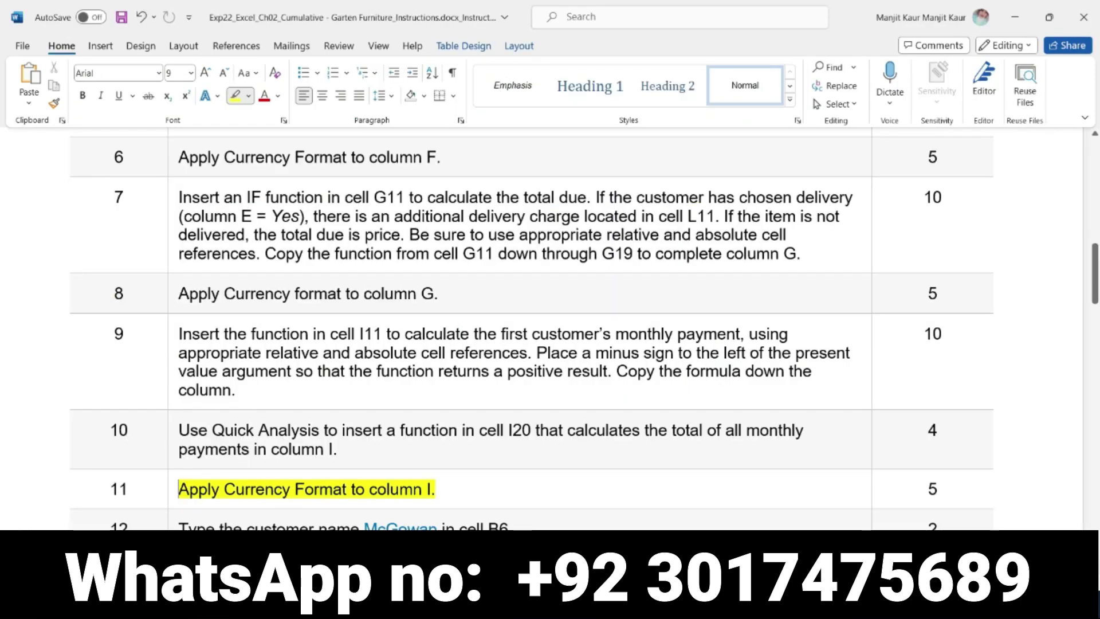
{"action": "scroll", "coordinate": [509, 521], "scroll_direction": "down", "scroll_amount": 3}
{"action": "left_click_drag", "start_coordinate": [446, 356], "coordinate": [178, 359]}
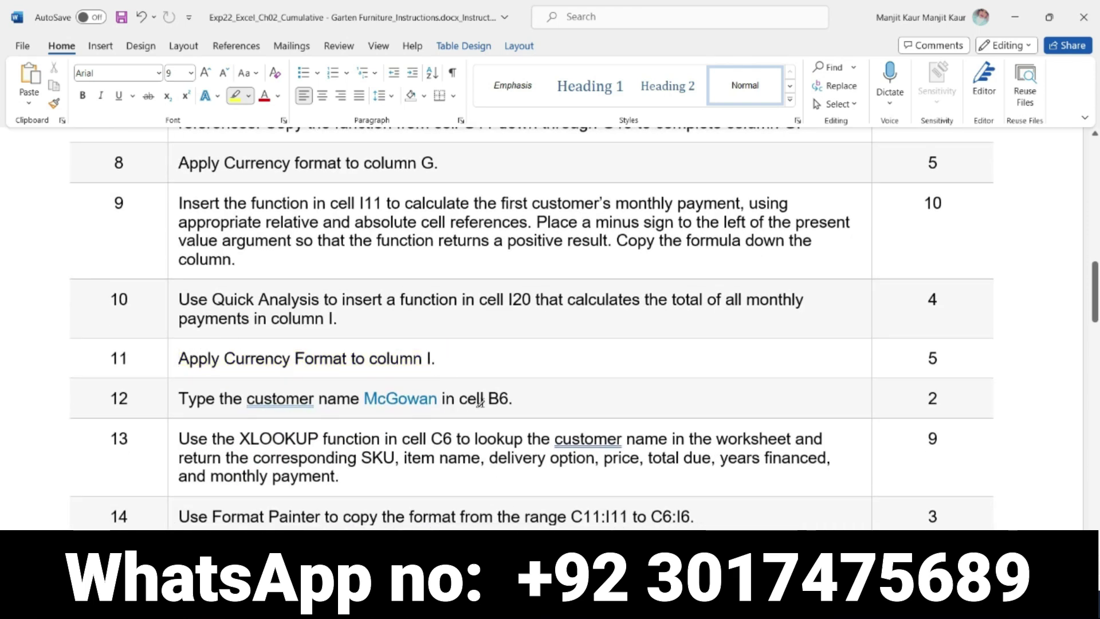
{"action": "left_click_drag", "start_coordinate": [521, 401], "coordinate": [184, 403]}
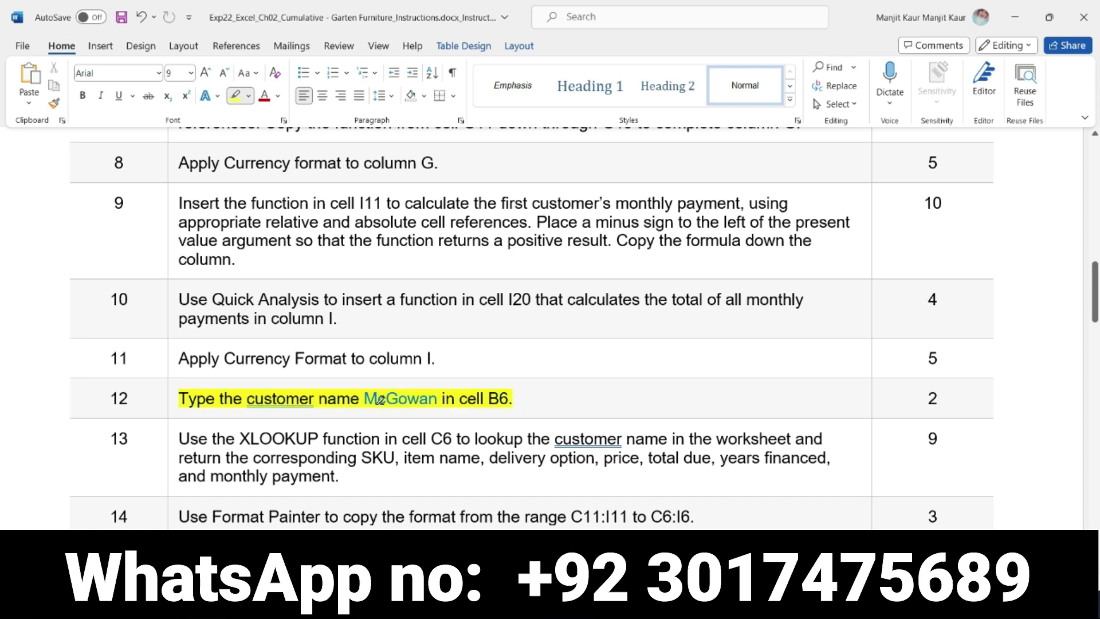
{"action": "left_click", "coordinate": [235, 97]}
Step: Copy the customer name from instruction 12 into cell B6 of the Excel workbook, matching the destination formatting
{"action": "left_click_drag", "start_coordinate": [439, 399], "coordinate": [367, 398]}
{"action": "key", "text": "ctrl+c"}
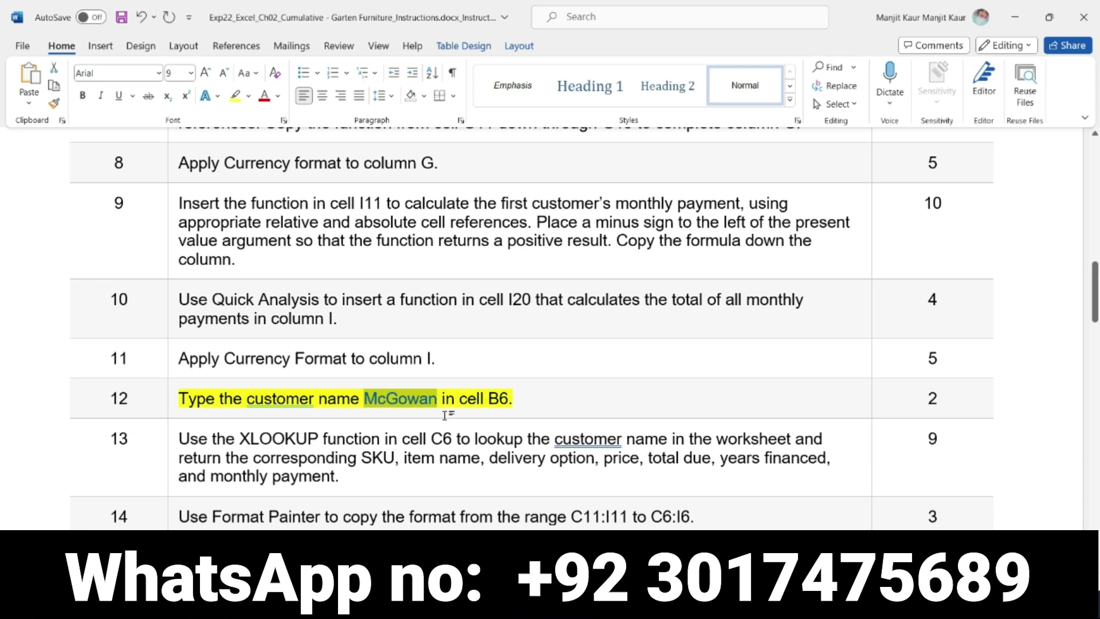
{"action": "key", "text": "alt+Tab"}
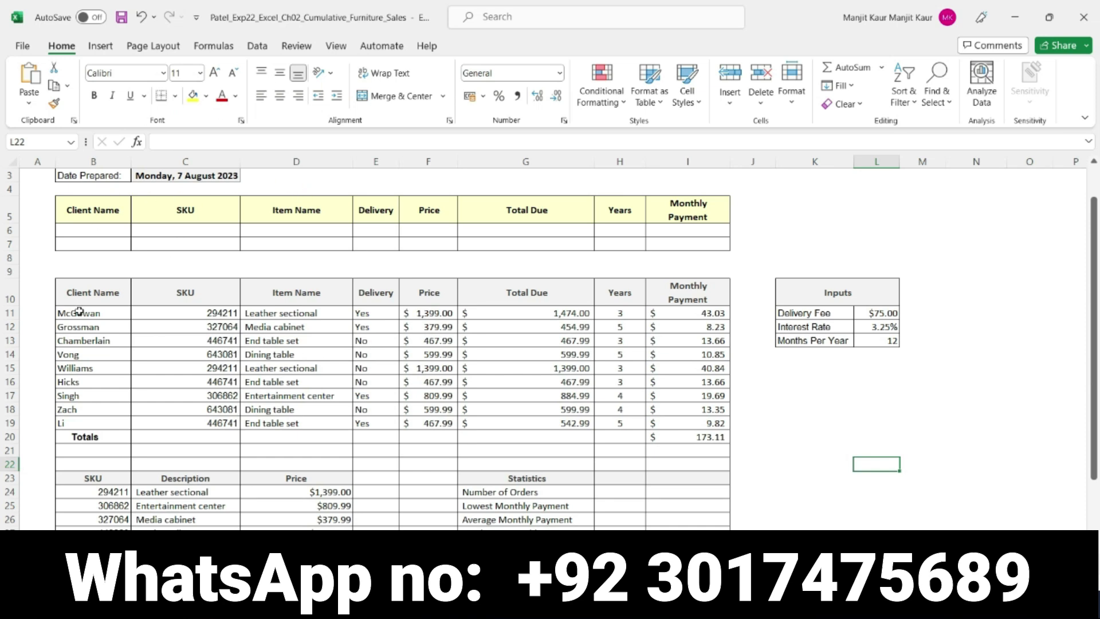
{"action": "left_click", "coordinate": [95, 230]}
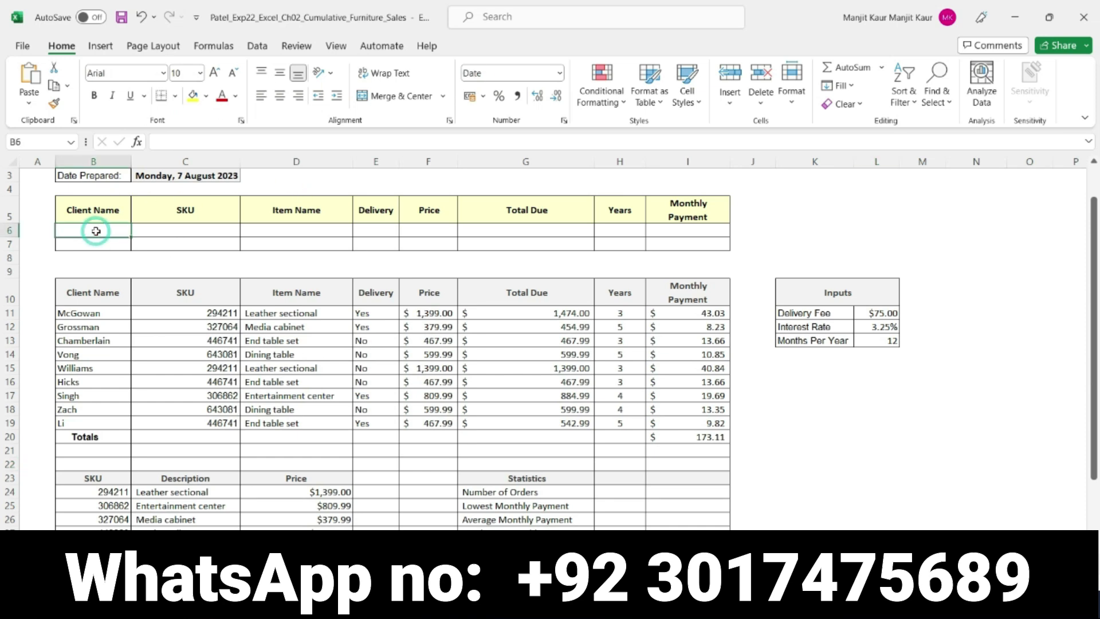
{"action": "key", "text": "ctrl+v"}
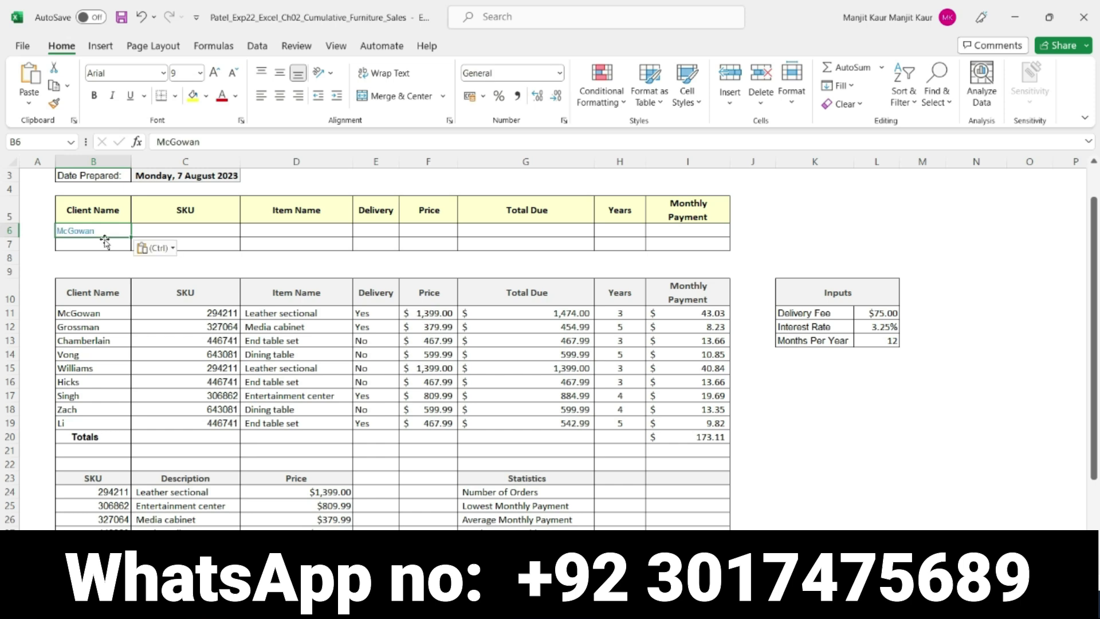
{"action": "left_click", "coordinate": [171, 249]}
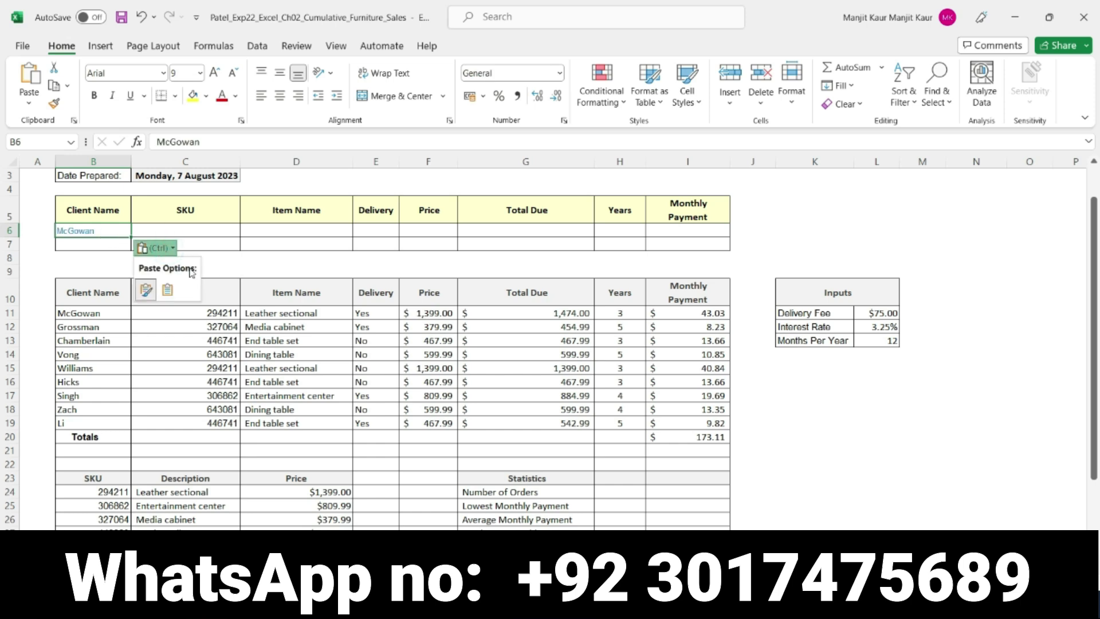
{"action": "left_click", "coordinate": [164, 289]}
{"action": "left_click", "coordinate": [864, 437]}
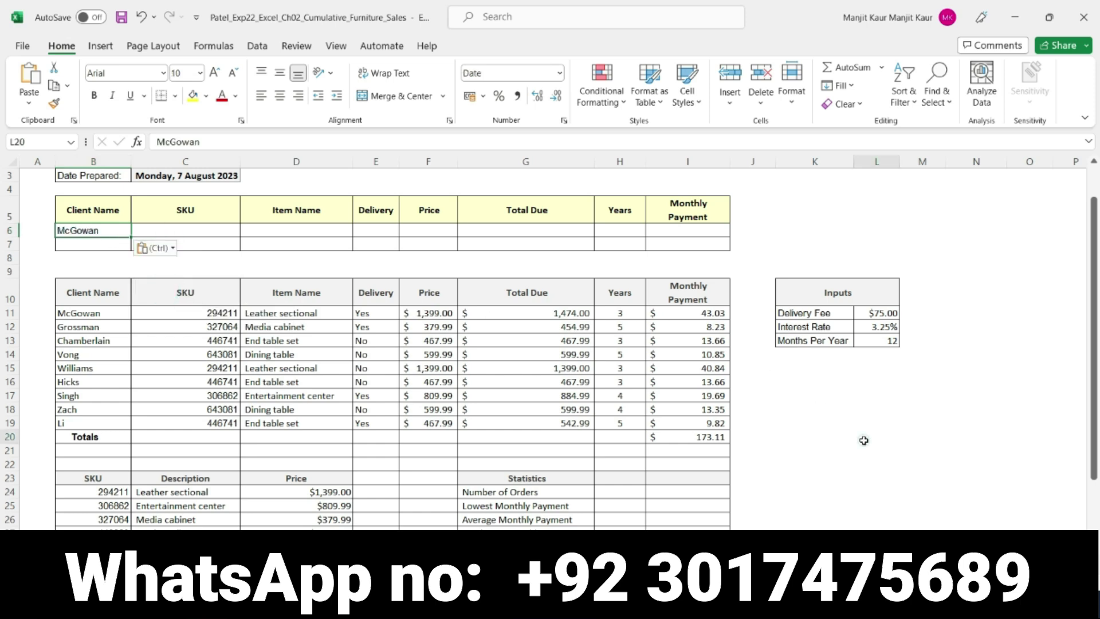
Step: Switch to the Word instructions, remove the highlight from instruction 12 and highlight instruction 13
{"action": "key", "text": "alt+Tab"}
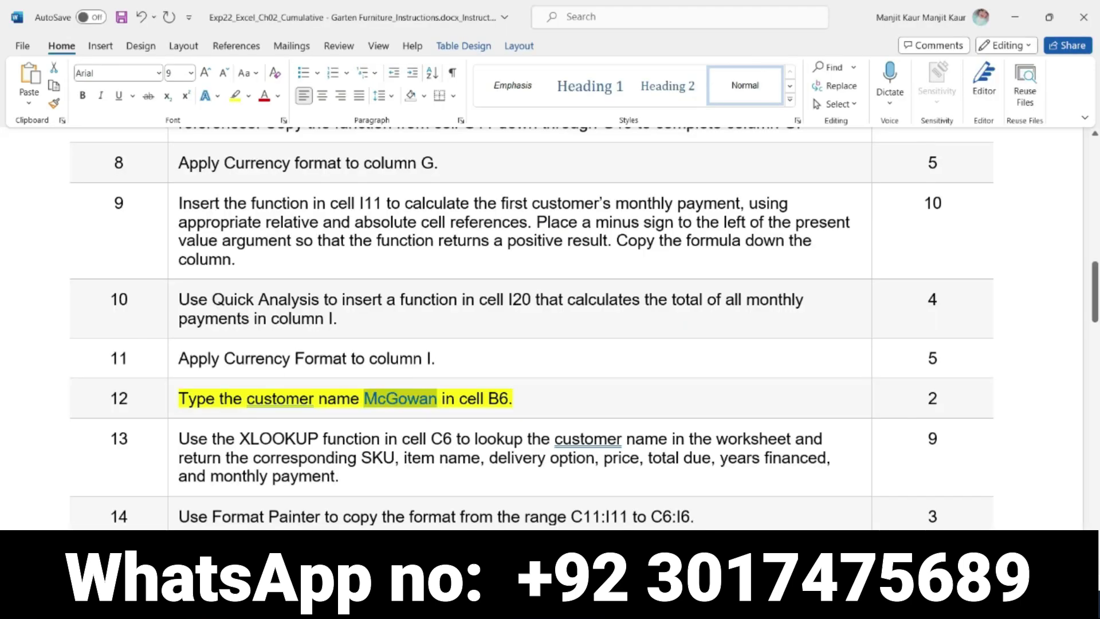
{"action": "left_click_drag", "start_coordinate": [526, 400], "coordinate": [177, 399]}
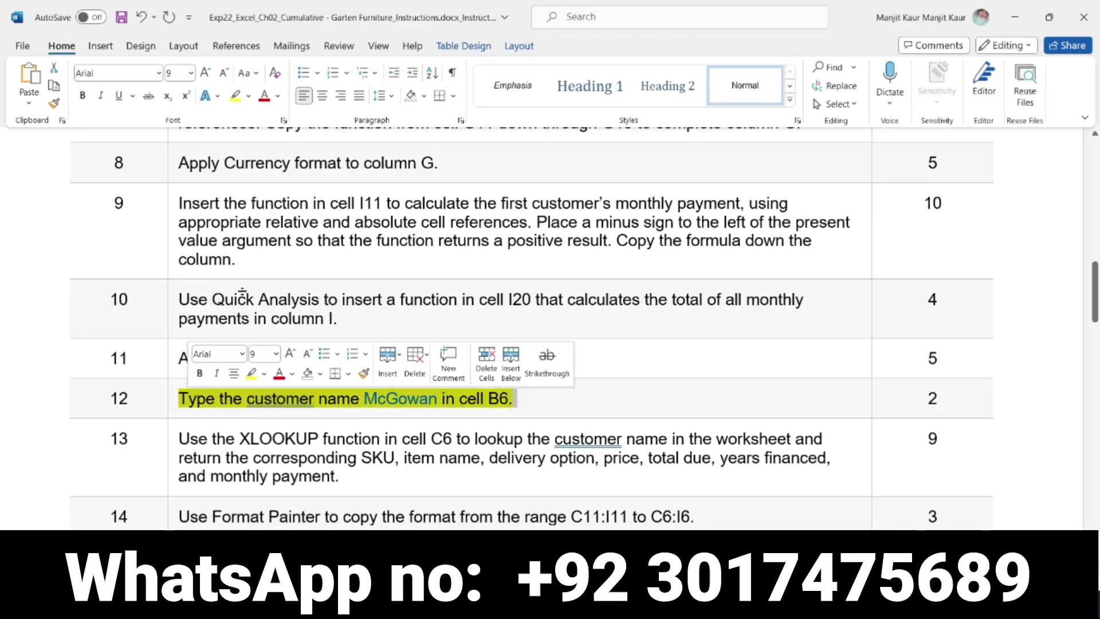
{"action": "left_click", "coordinate": [251, 372]}
{"action": "left_click_drag", "start_coordinate": [349, 481], "coordinate": [200, 434]}
{"action": "left_click", "coordinate": [262, 410]}
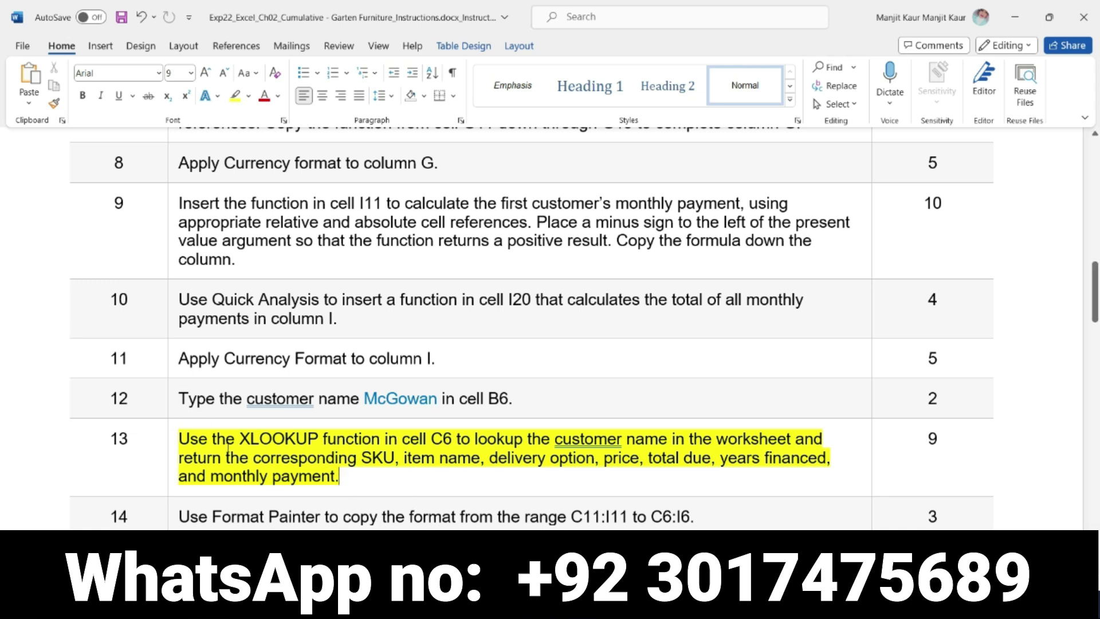
Step: Switch to the Excel workbook and start an XLOOKUP function in cell C6 with B6 as its lookup value
{"action": "key", "text": "alt+Tab"}
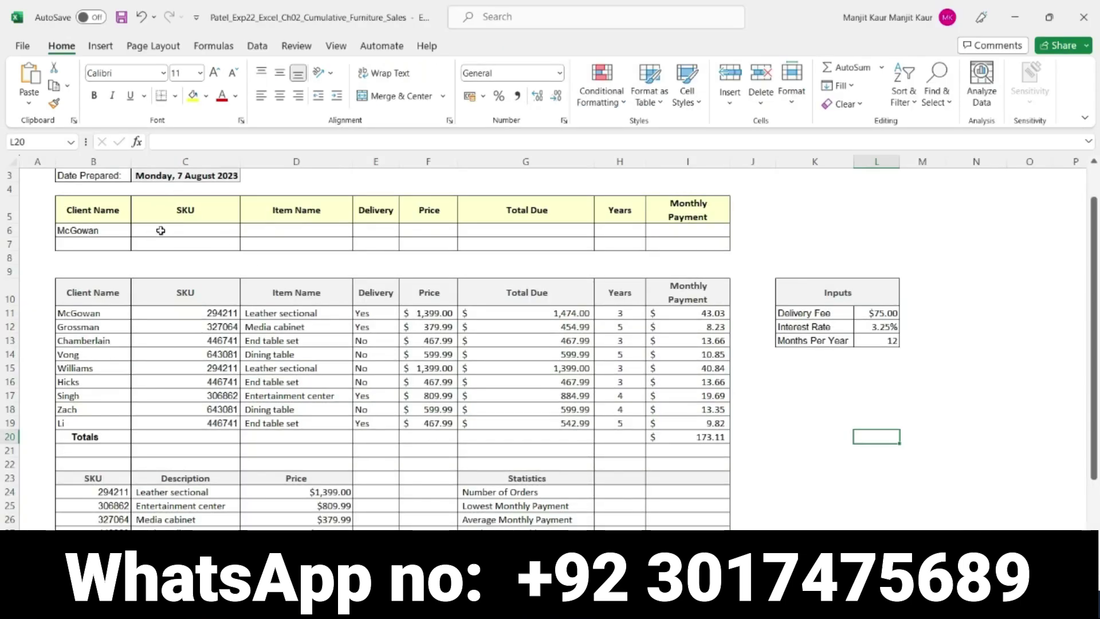
{"action": "left_click", "coordinate": [168, 229]}
{"action": "type", "text": "="}
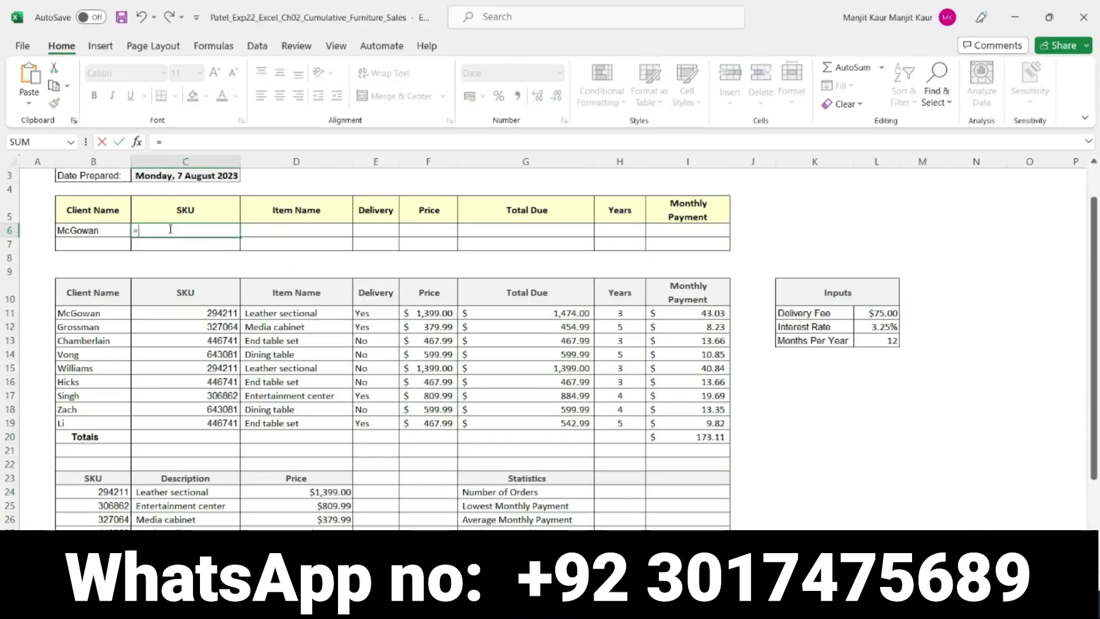
{"action": "type", "text": "xlooku"}
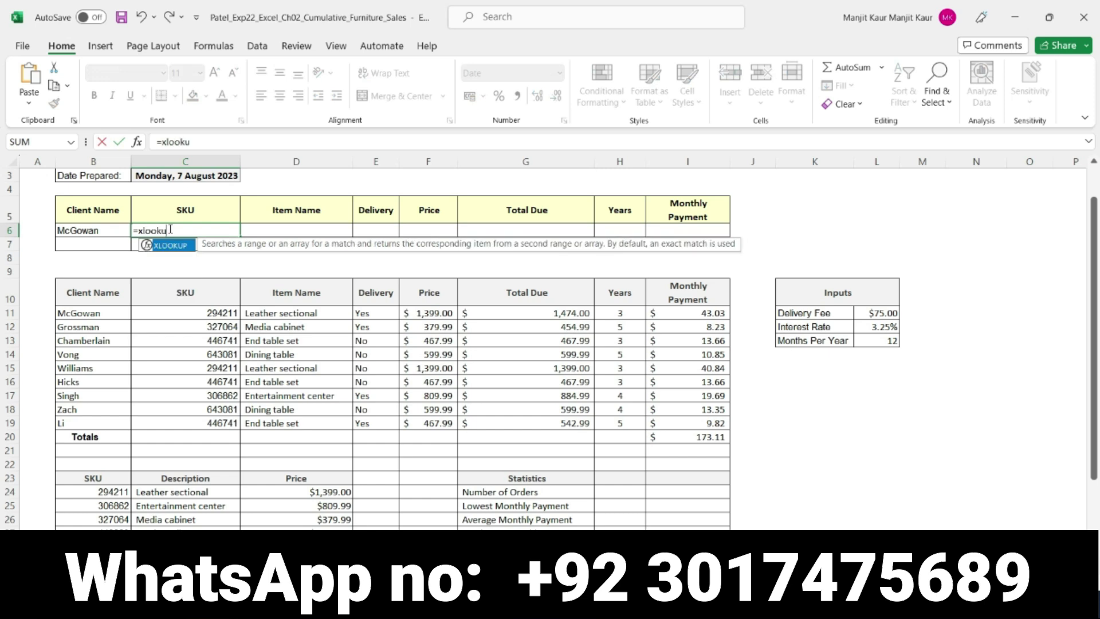
{"action": "type", "text": "p"}
{"action": "double_click", "coordinate": [146, 245]}
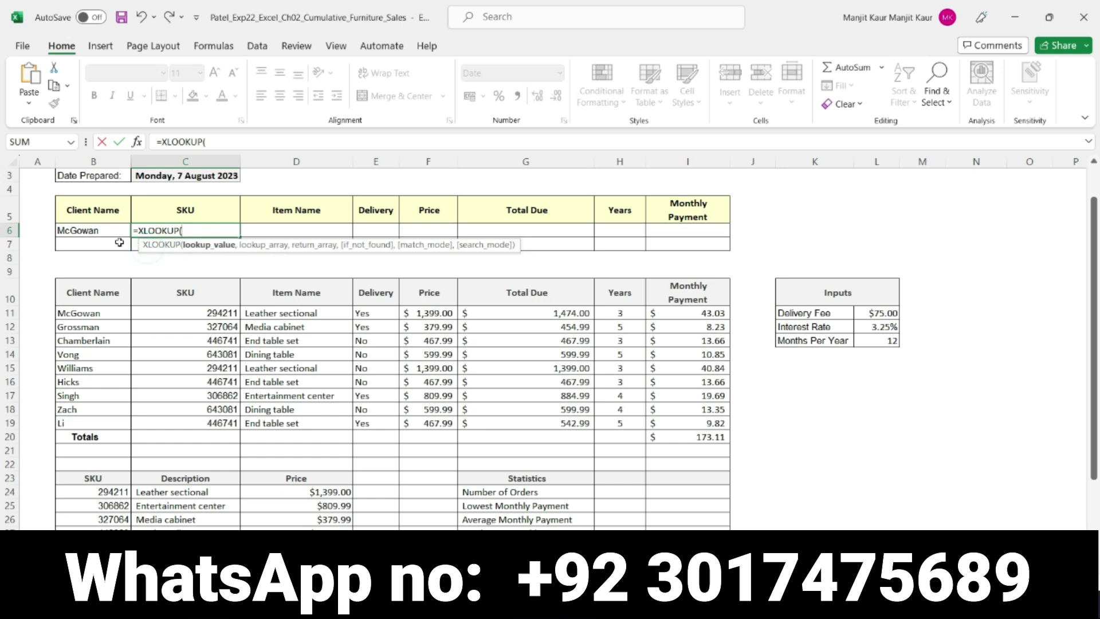
{"action": "left_click", "coordinate": [136, 142]}
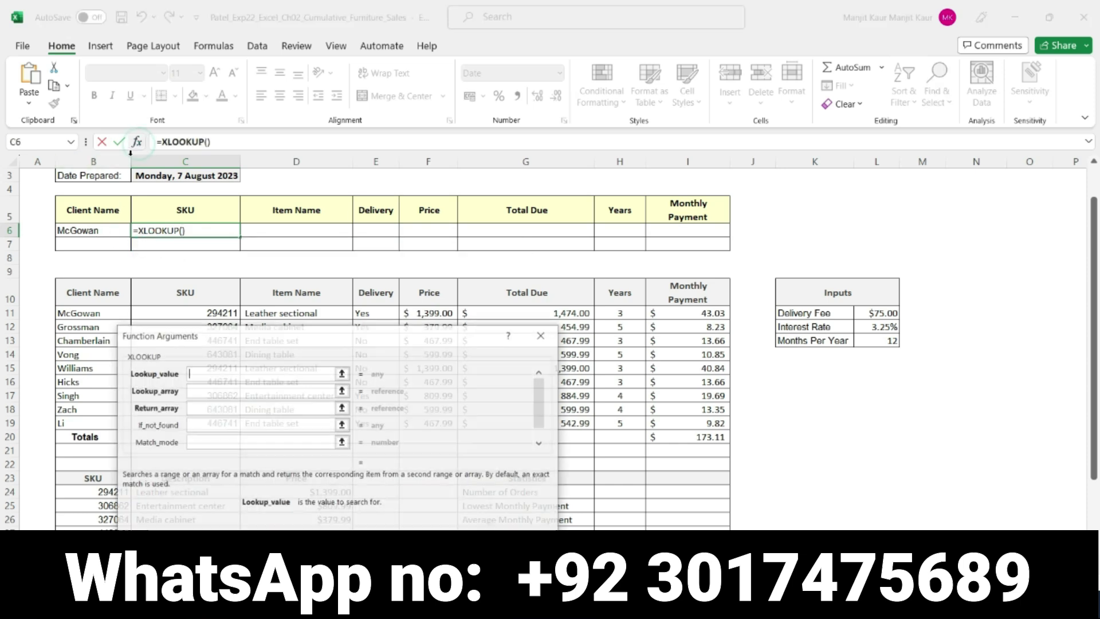
{"action": "left_click_drag", "start_coordinate": [349, 338], "coordinate": [857, 150]}
{"action": "left_click", "coordinate": [78, 229]}
Step: Complete the XLOOKUP in C6 with lookup array $B$11:$B$19 and return array $C$11:$C$19
{"action": "left_click", "coordinate": [708, 202]}
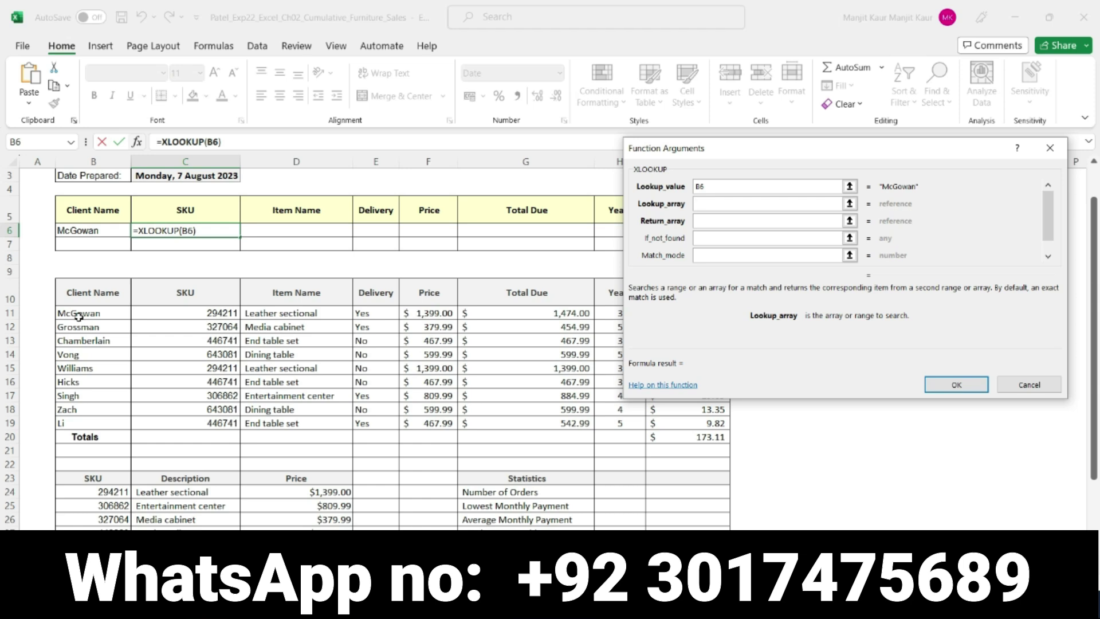
{"action": "left_click_drag", "start_coordinate": [79, 311], "coordinate": [77, 422]}
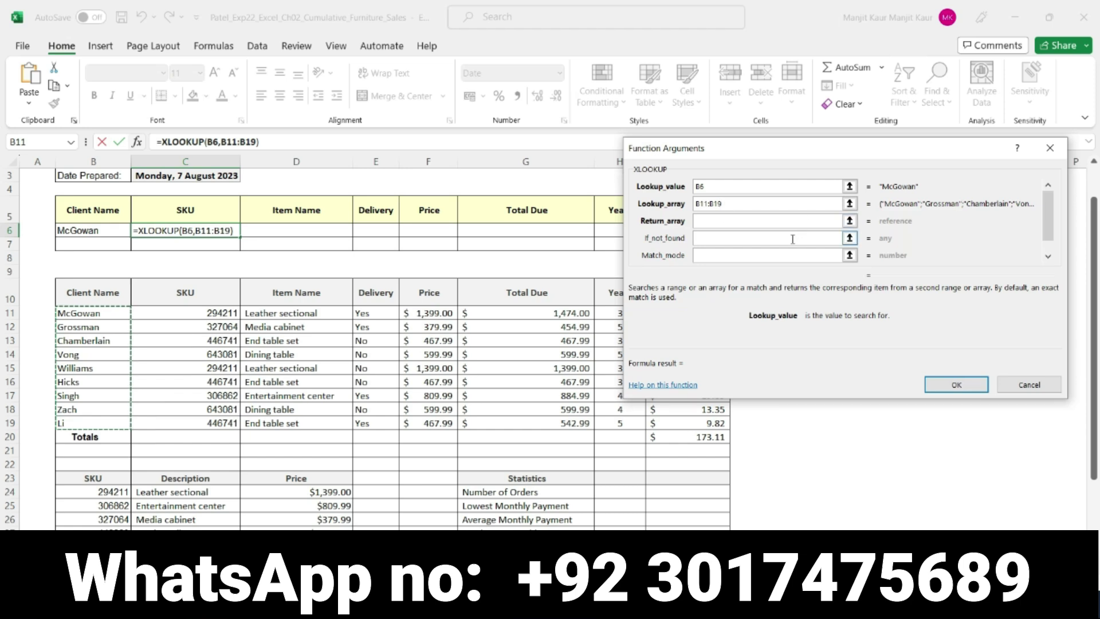
{"action": "key", "text": "F4"}
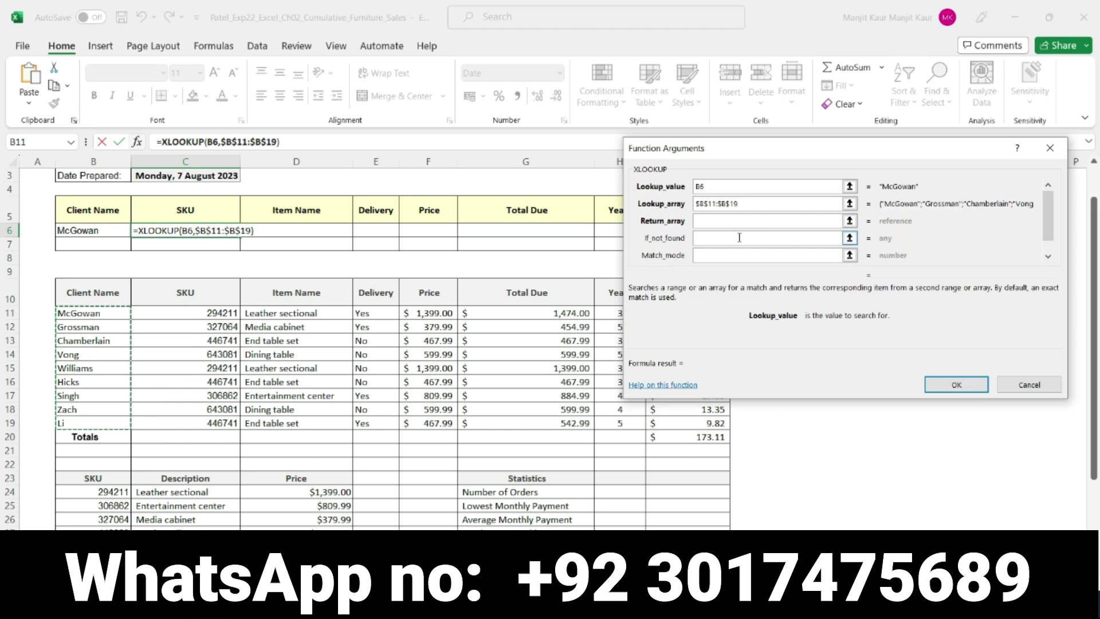
{"action": "left_click", "coordinate": [716, 222]}
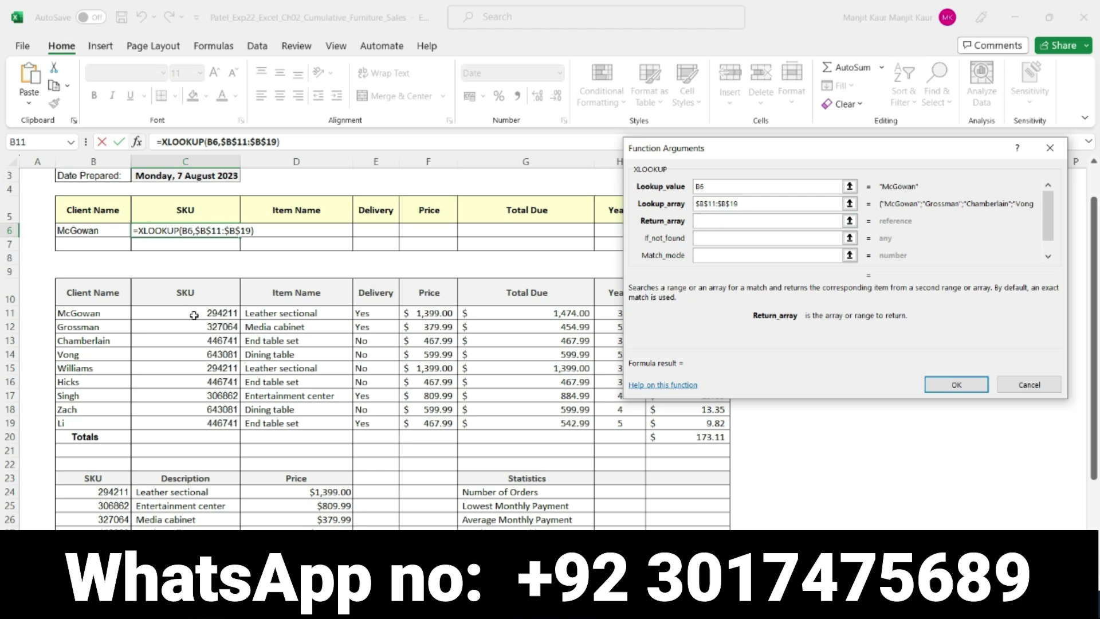
{"action": "left_click_drag", "start_coordinate": [191, 313], "coordinate": [208, 423]}
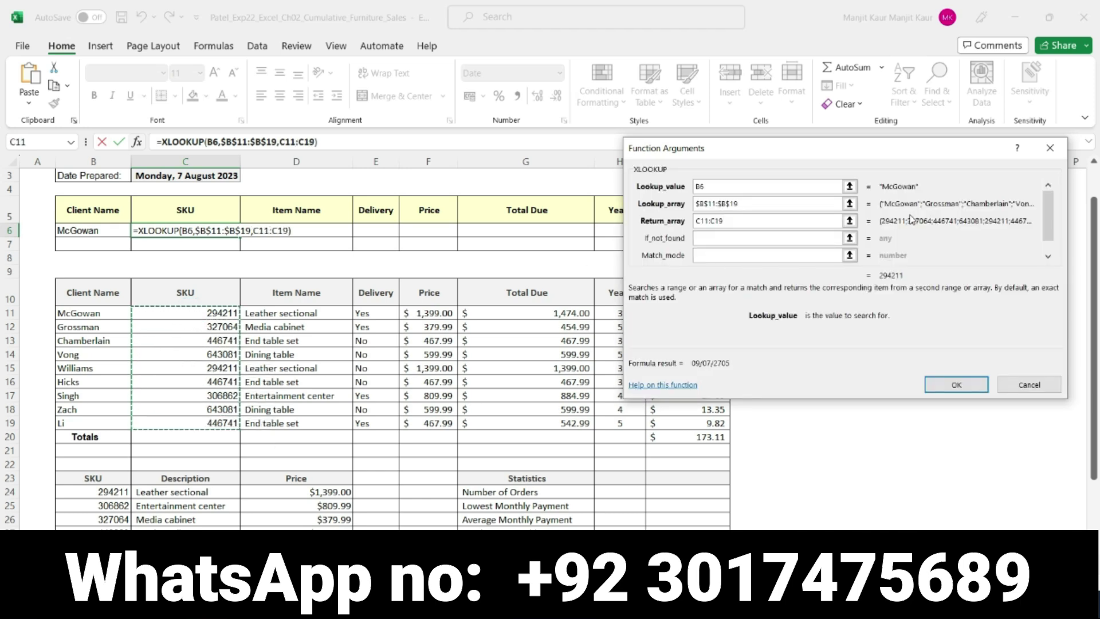
{"action": "key", "text": "F4"}
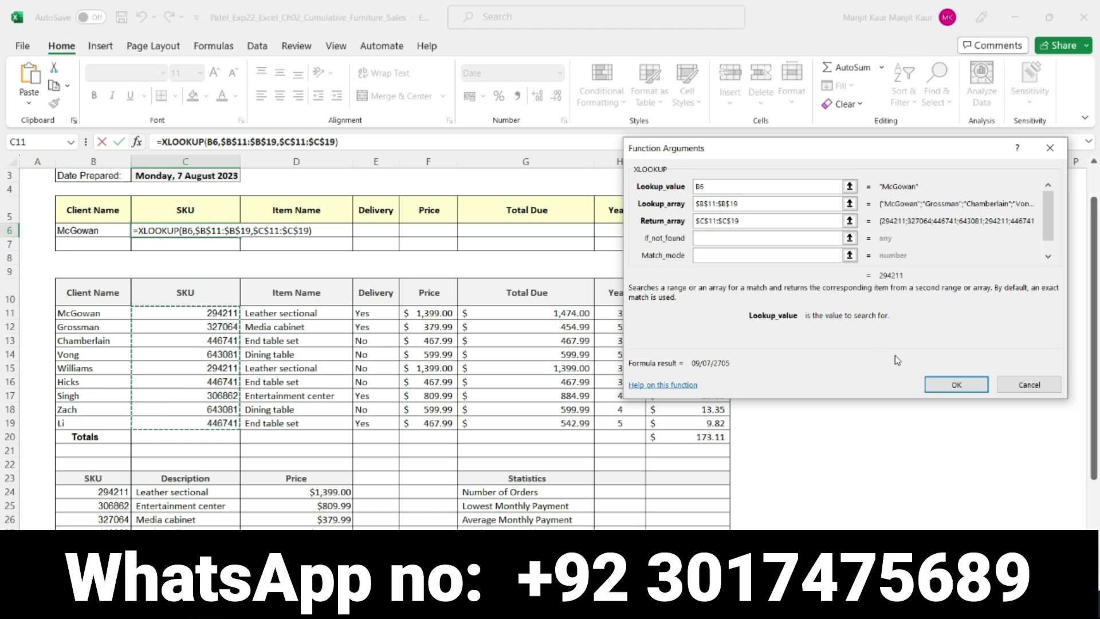
{"action": "left_click", "coordinate": [952, 384]}
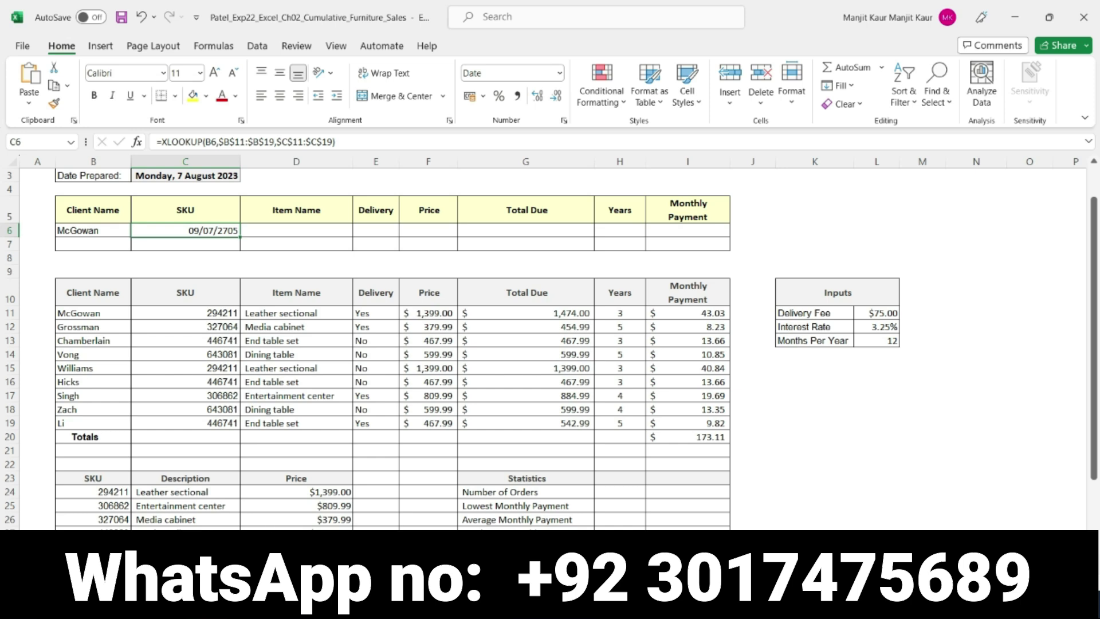
Step: Switch to the Word instructions, remove the highlight from instruction 13 and highlight instruction 14 in yellow
{"action": "key", "text": "alt+Tab"}
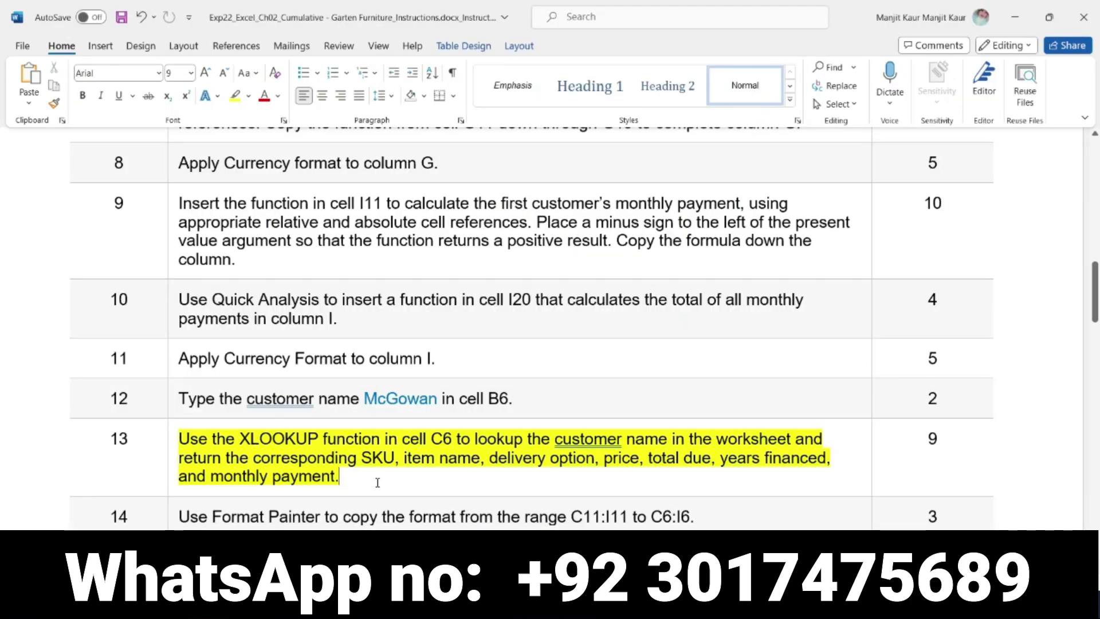
{"action": "triple_click", "coordinate": [351, 481]}
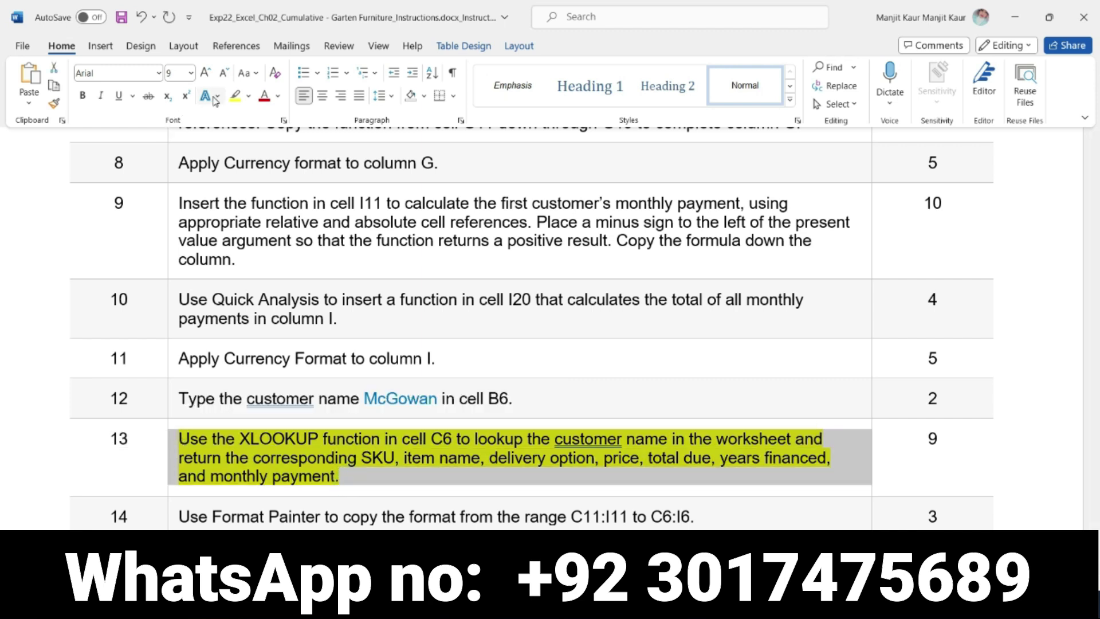
{"action": "left_click", "coordinate": [235, 96]}
{"action": "scroll", "coordinate": [396, 460], "scroll_direction": "down", "scroll_amount": 5}
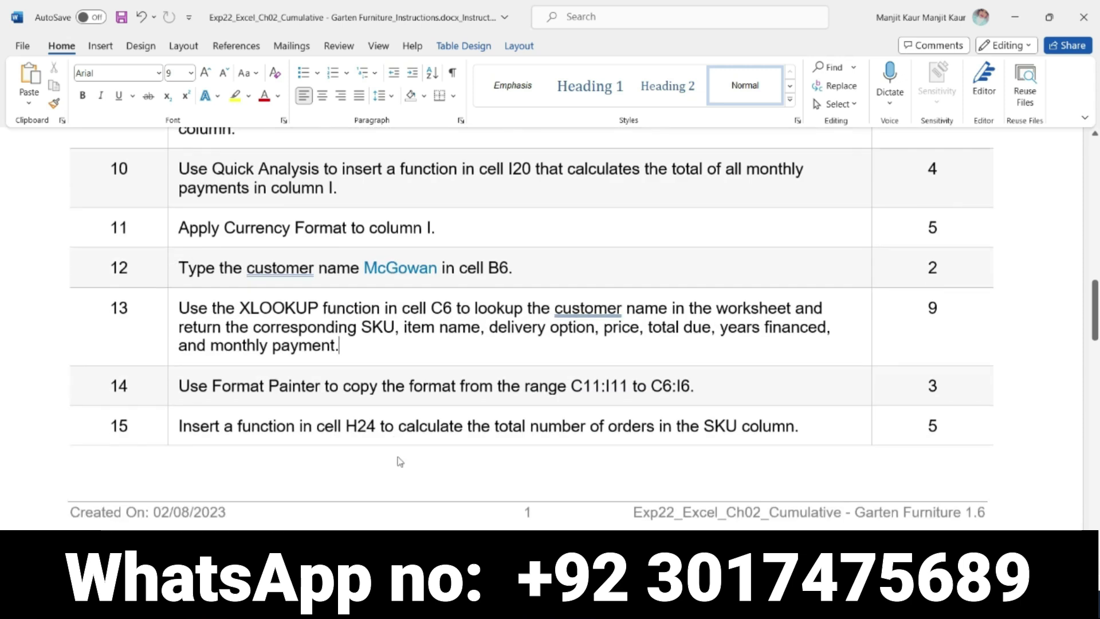
{"action": "left_click_drag", "start_coordinate": [179, 254], "coordinate": [674, 247]}
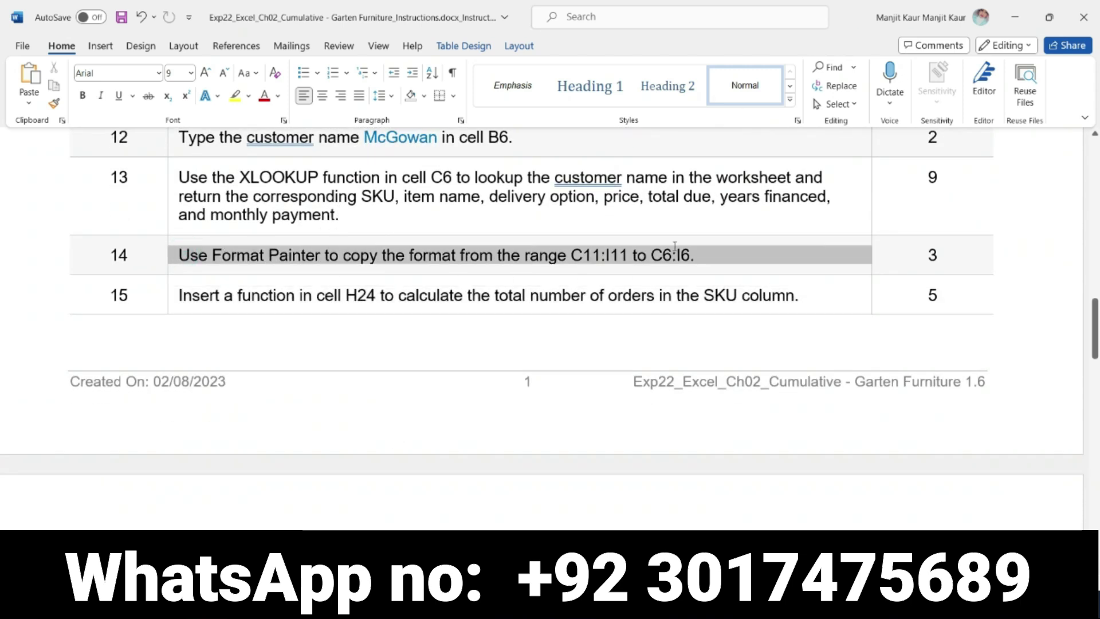
{"action": "left_click", "coordinate": [235, 95]}
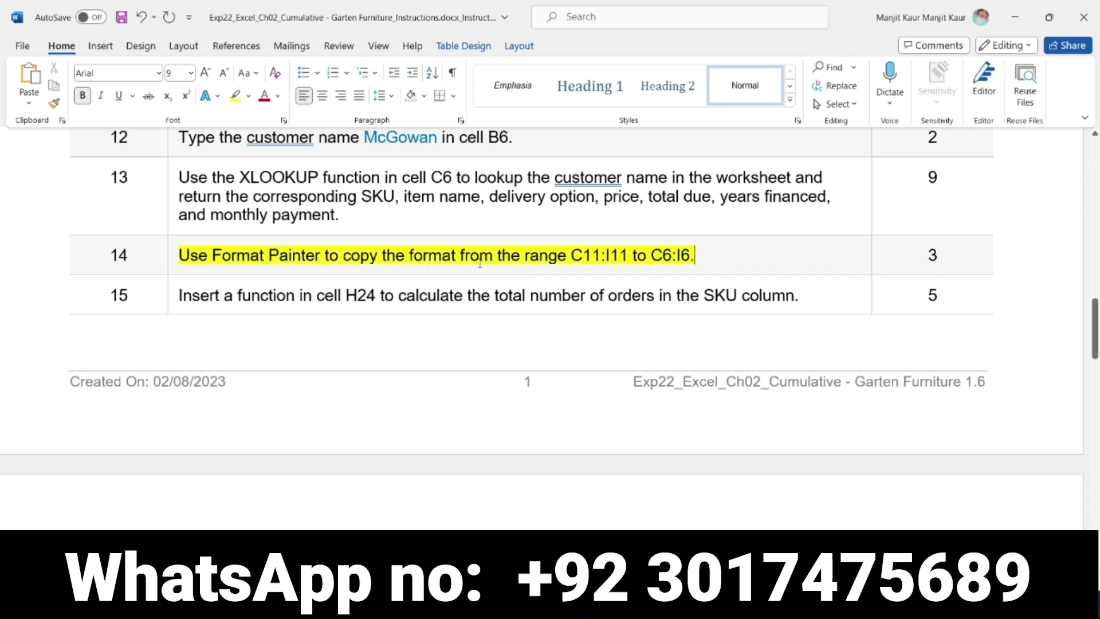
Step: Switch to the Excel workbook and copy the formatting of C11:I11 to C6:I6 with Format Painter
{"action": "key", "text": "alt+Tab"}
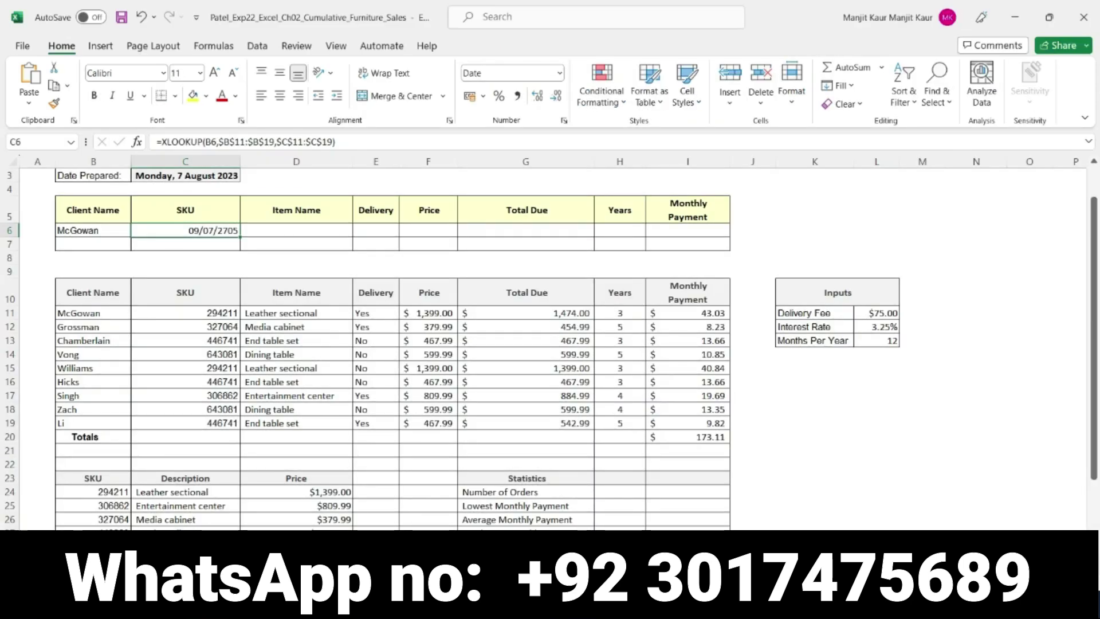
{"action": "left_click", "coordinate": [154, 312]}
{"action": "left_click_drag", "start_coordinate": [152, 311], "coordinate": [674, 313]}
{"action": "left_click", "coordinate": [55, 103]}
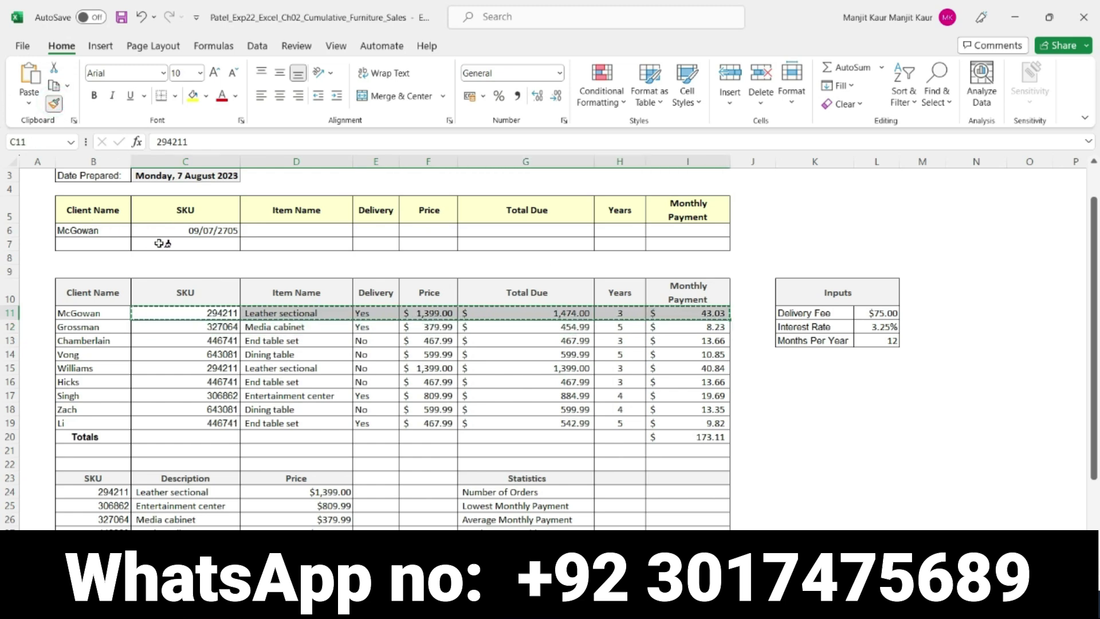
{"action": "left_click_drag", "start_coordinate": [136, 227], "coordinate": [669, 228]}
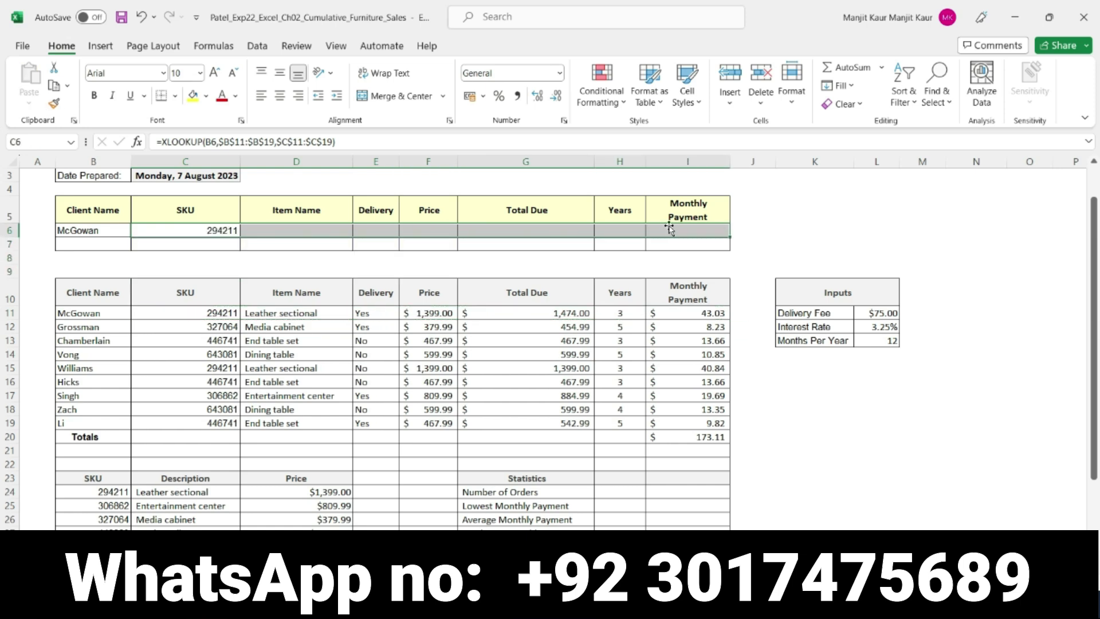
{"action": "left_click", "coordinate": [807, 407]}
Step: Switch to the Word instructions, remove the highlight from instruction 14 and highlight instruction 15 in yellow
{"action": "key", "text": "alt+Tab"}
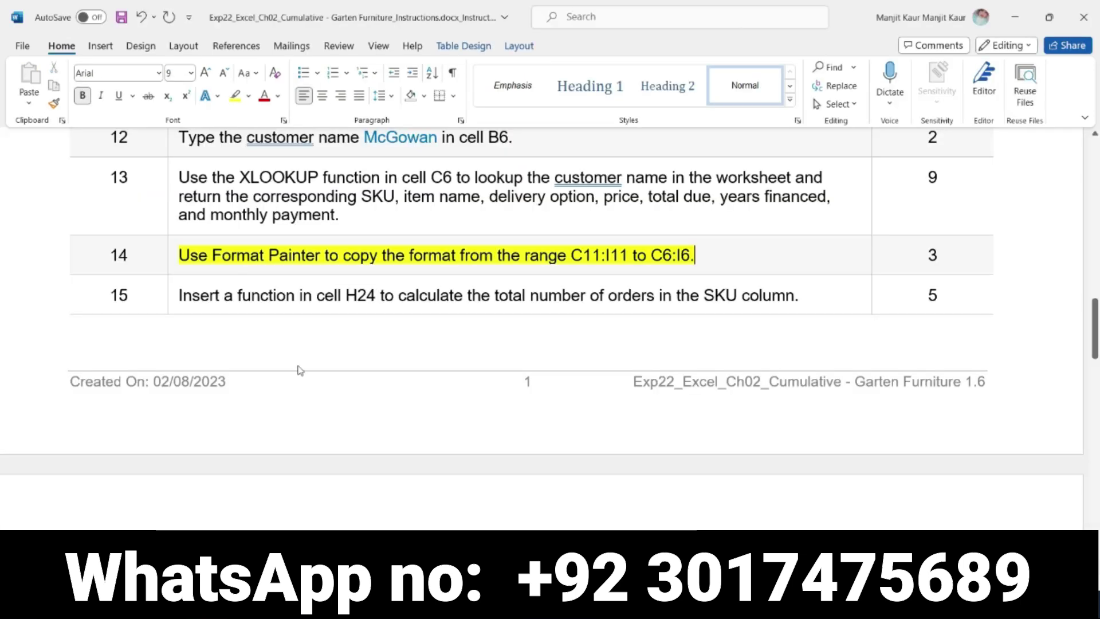
{"action": "mouse_move", "coordinate": [710, 258]}
{"action": "left_mouse_down"}
{"action": "mouse_move", "coordinate": [236, 246]}
{"action": "mouse_move", "coordinate": [181, 255]}
{"action": "left_mouse_up"}
{"action": "left_click", "coordinate": [244, 233]}
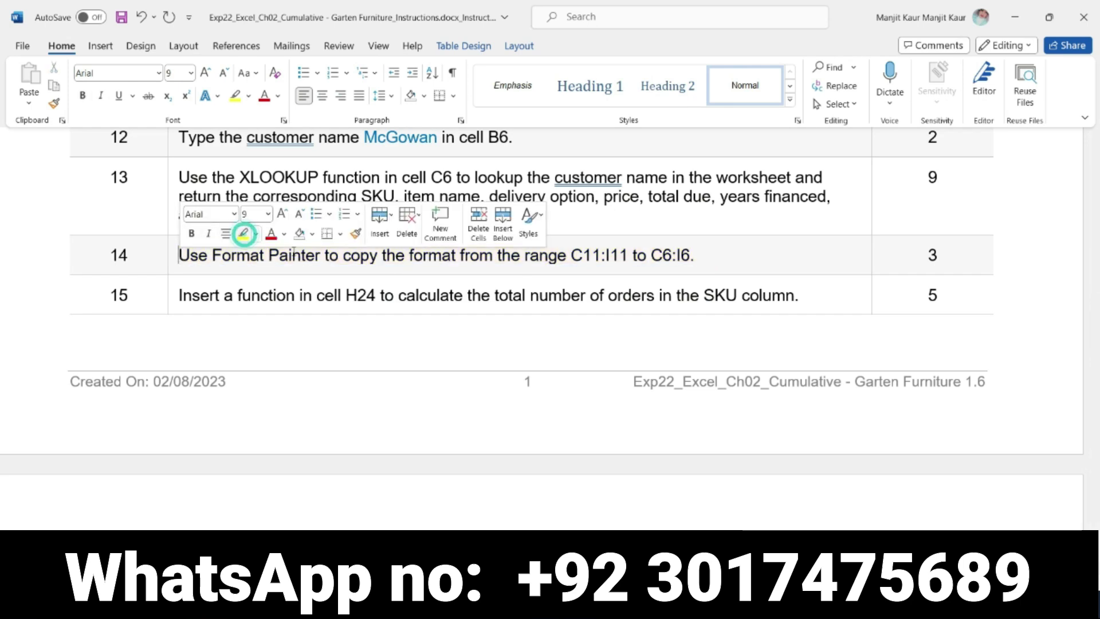
{"action": "scroll", "coordinate": [359, 353], "scroll_direction": "down", "scroll_amount": 3}
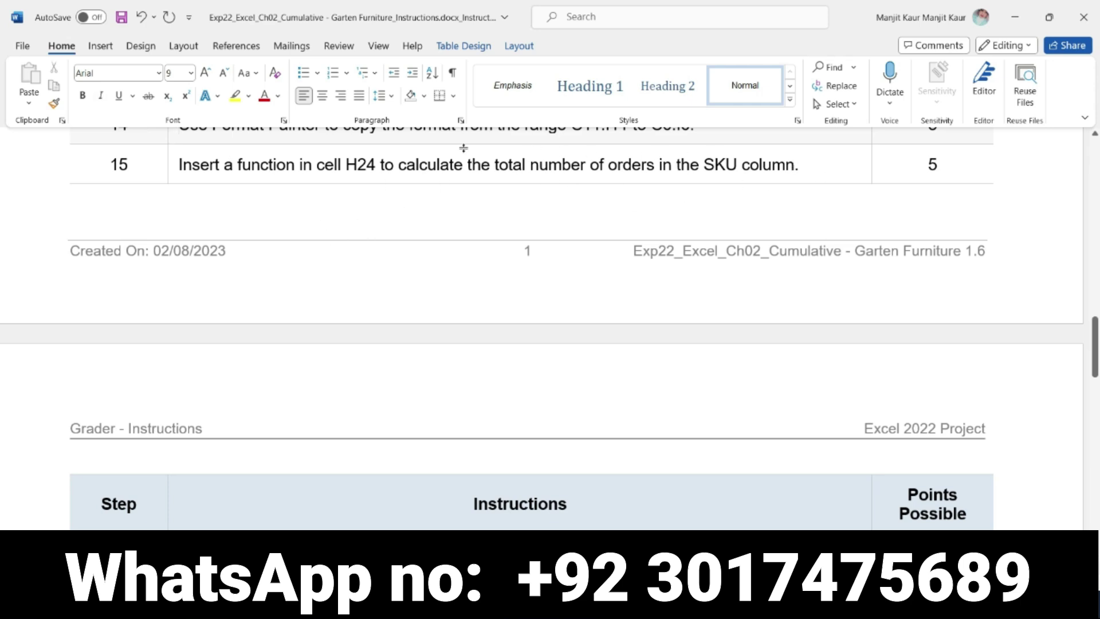
{"action": "left_click_drag", "start_coordinate": [181, 164], "coordinate": [767, 206]}
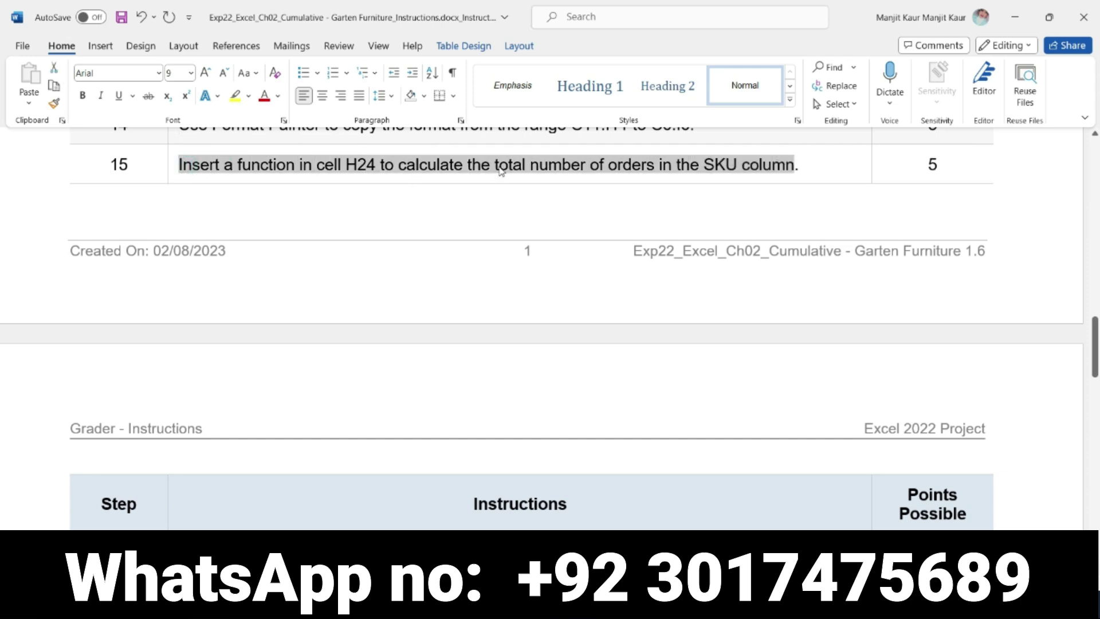
{"action": "left_click", "coordinate": [235, 96]}
{"action": "scroll", "coordinate": [403, 259], "scroll_direction": "down", "scroll_amount": 1}
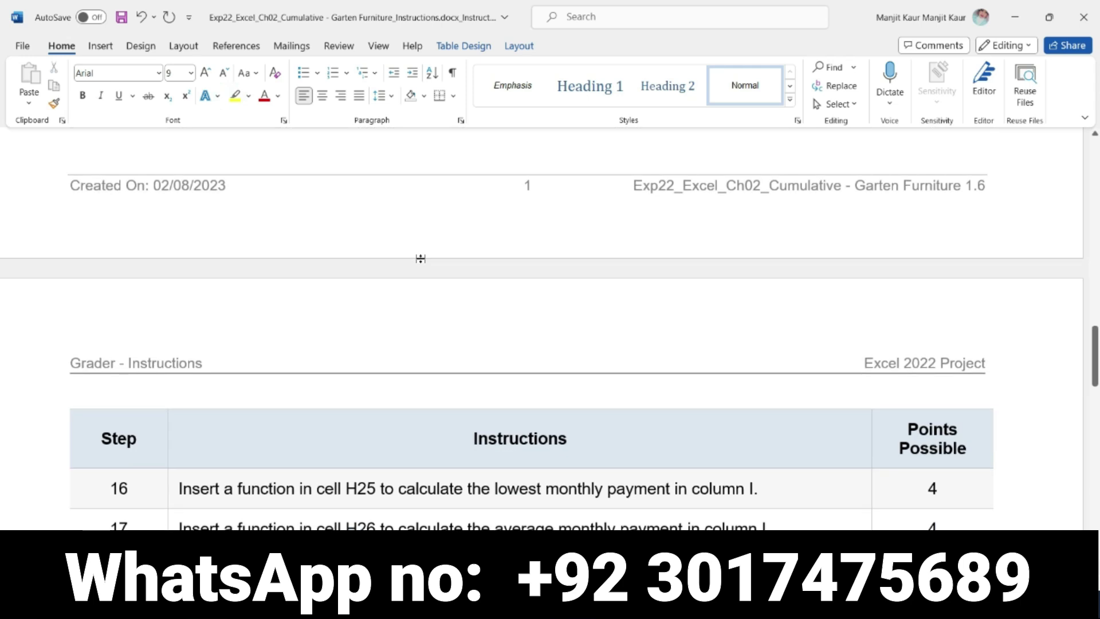
{"action": "scroll", "coordinate": [417, 257], "scroll_direction": "up", "scroll_amount": 2}
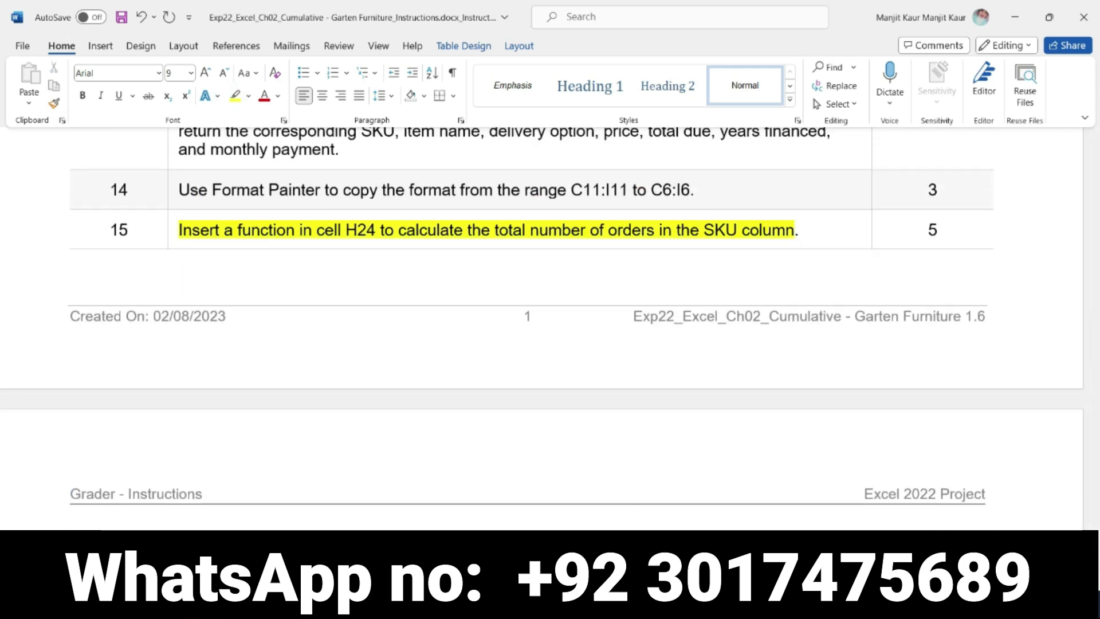
Step: Switch to the Excel workbook and enter a COUNT function over C11:C19 in cell H24
{"action": "key", "text": "alt+Tab"}
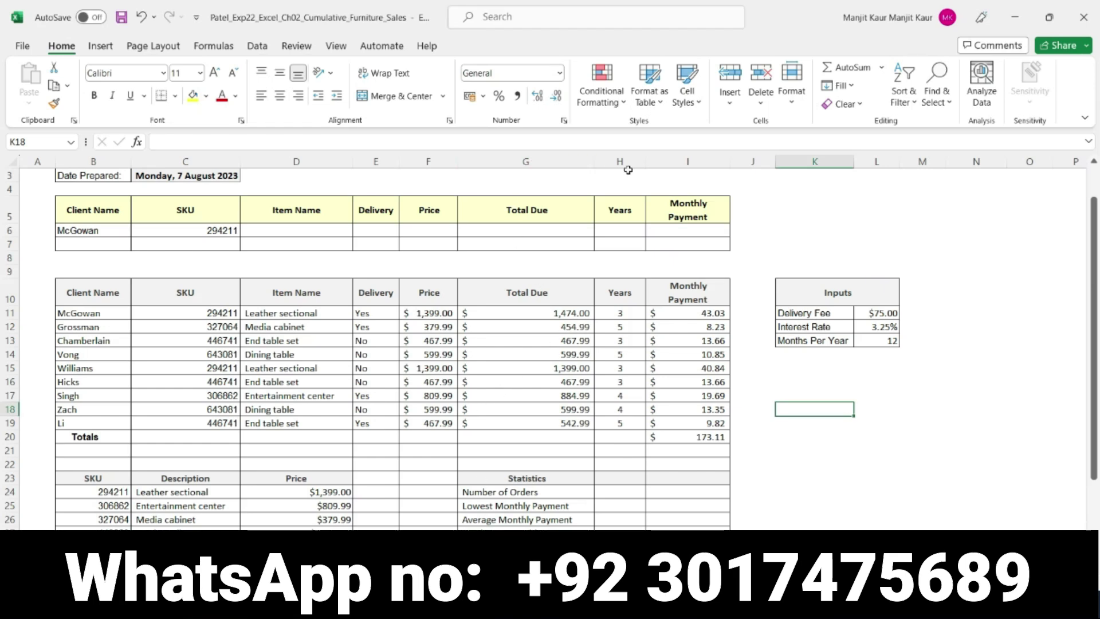
{"action": "left_click", "coordinate": [622, 494]}
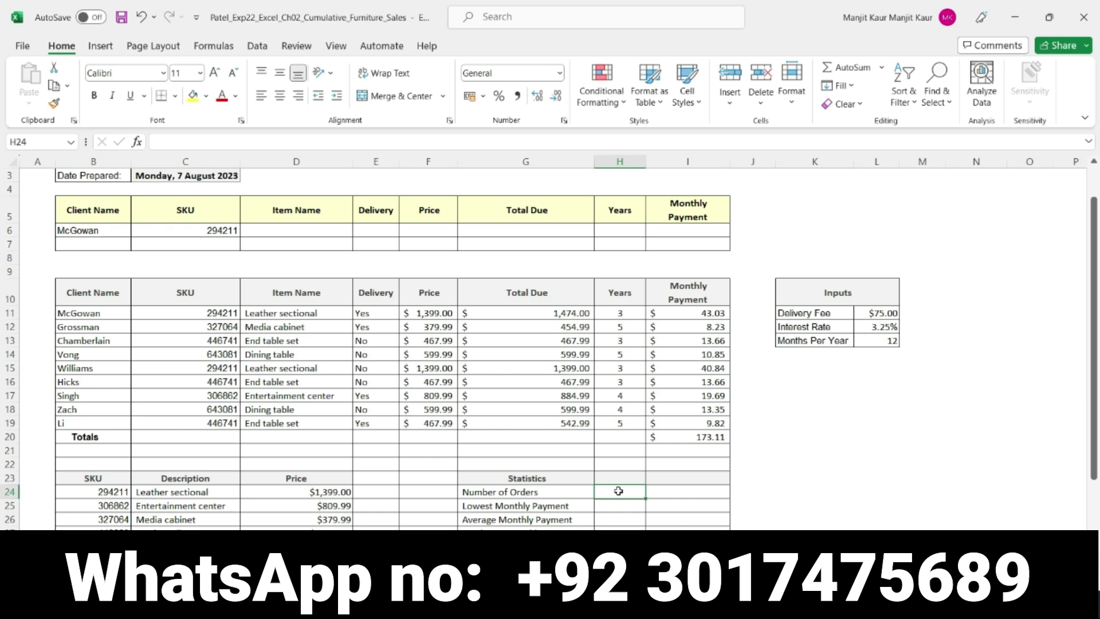
{"action": "type", "text": "=cou"}
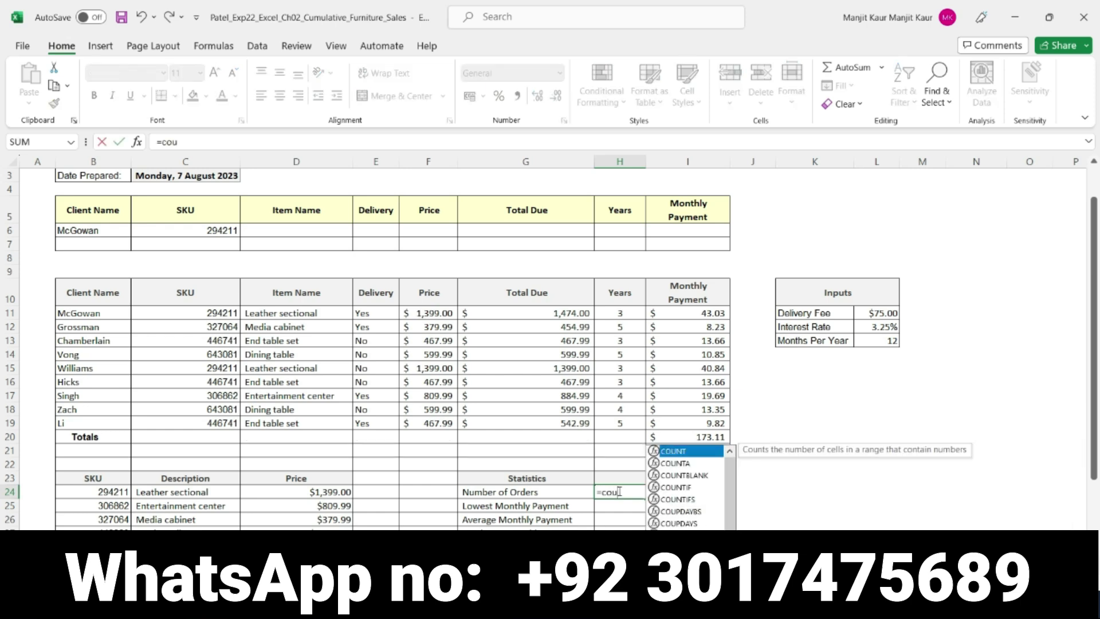
{"action": "type", "text": "nt("}
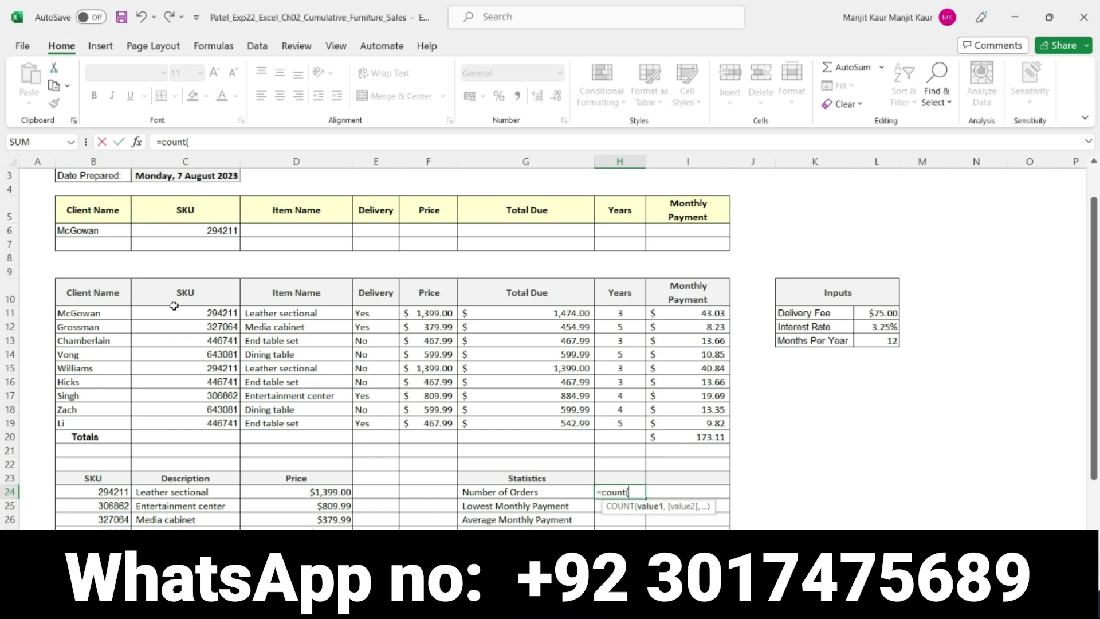
{"action": "left_click_drag", "start_coordinate": [181, 308], "coordinate": [187, 422]}
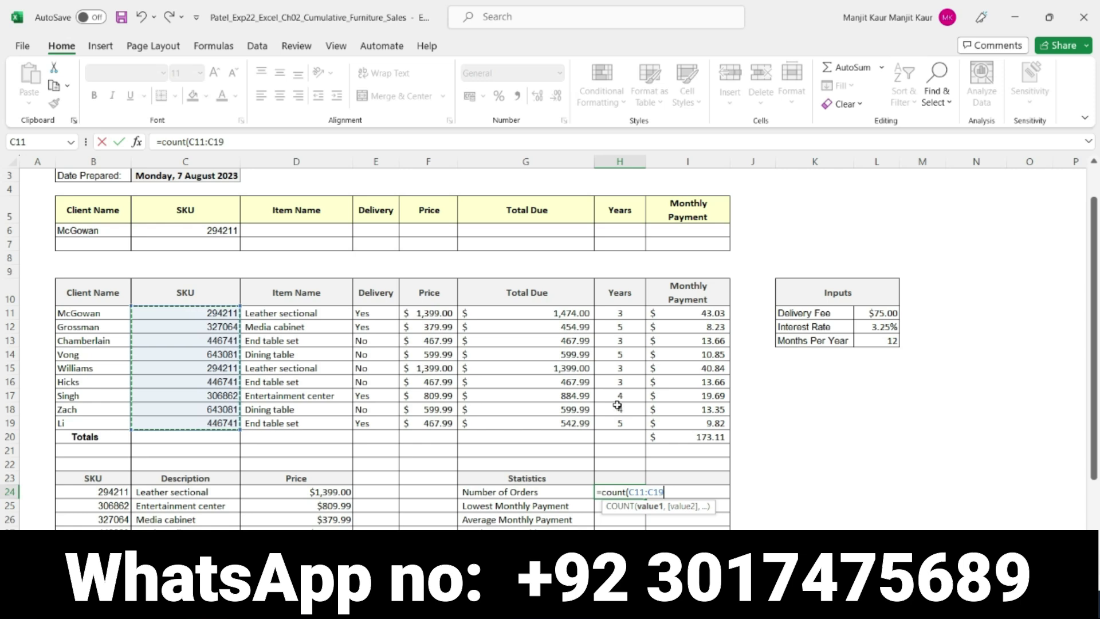
{"action": "key", "text": "Return"}
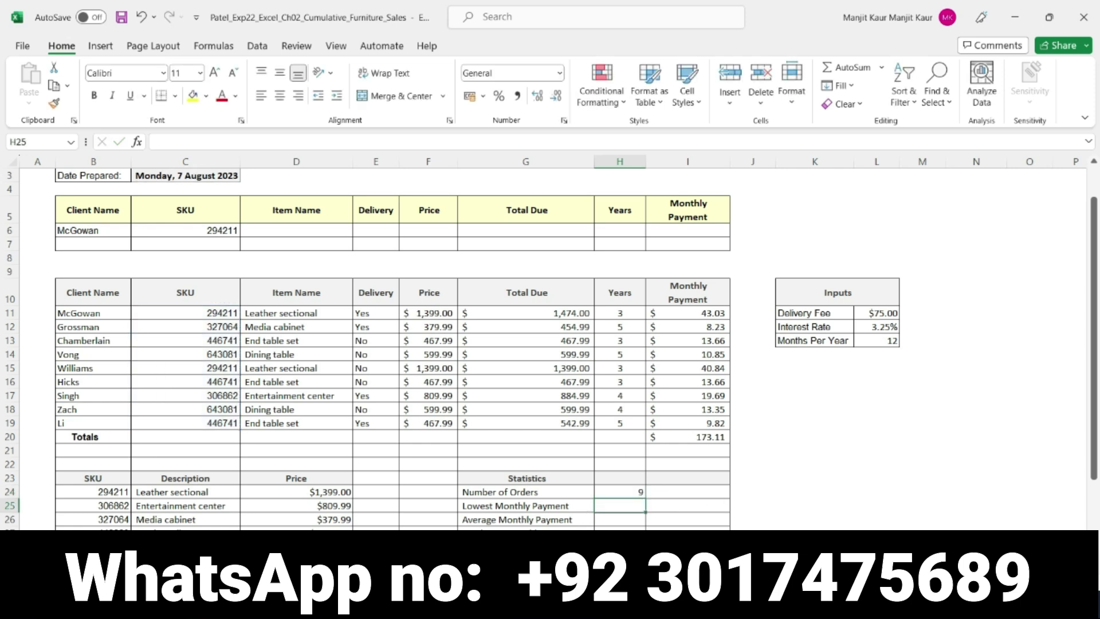
Step: Switch to the Word instructions, remove the highlight from instruction 15 and highlight instruction 16 in yellow
{"action": "left_click", "coordinate": [573, 604]}
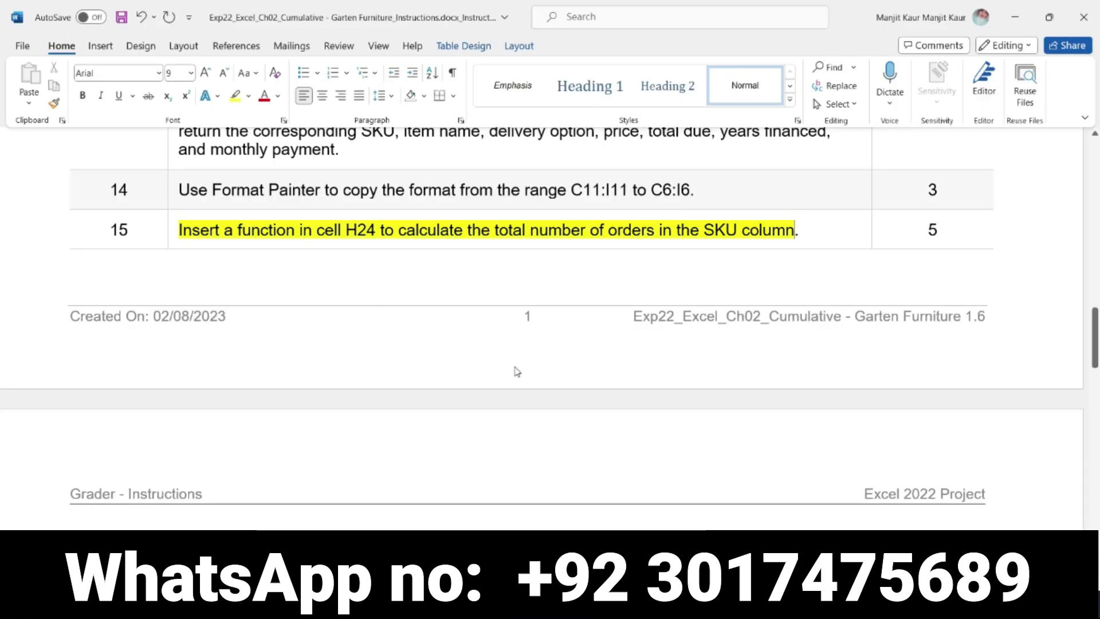
{"action": "left_click_drag", "start_coordinate": [808, 228], "coordinate": [186, 228]}
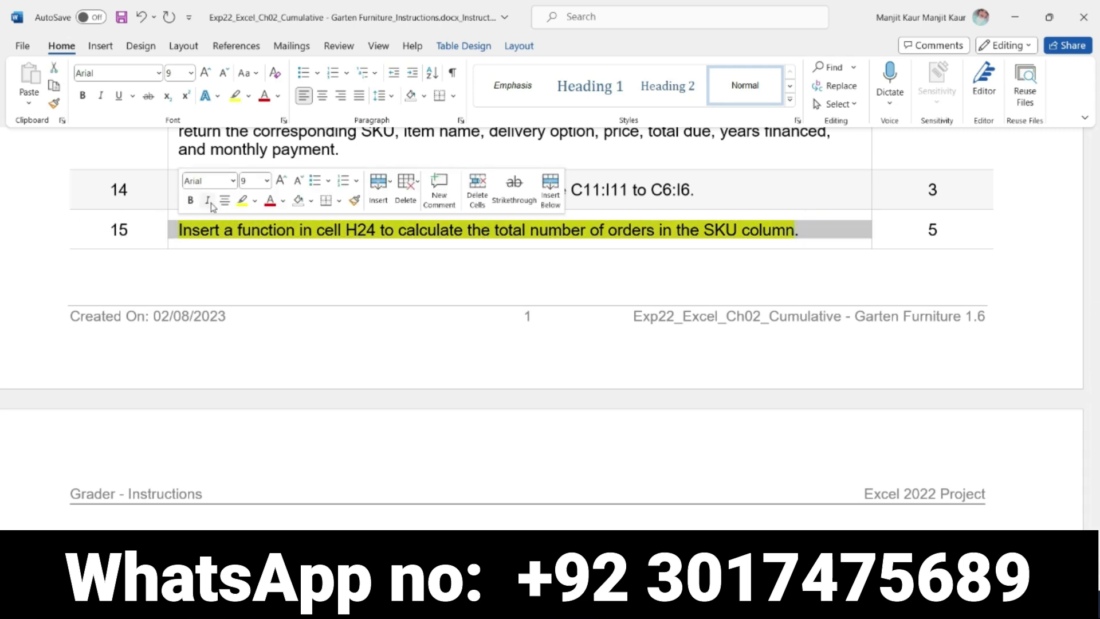
{"action": "left_click", "coordinate": [242, 201]}
{"action": "scroll", "coordinate": [366, 276], "scroll_direction": "down", "scroll_amount": 5}
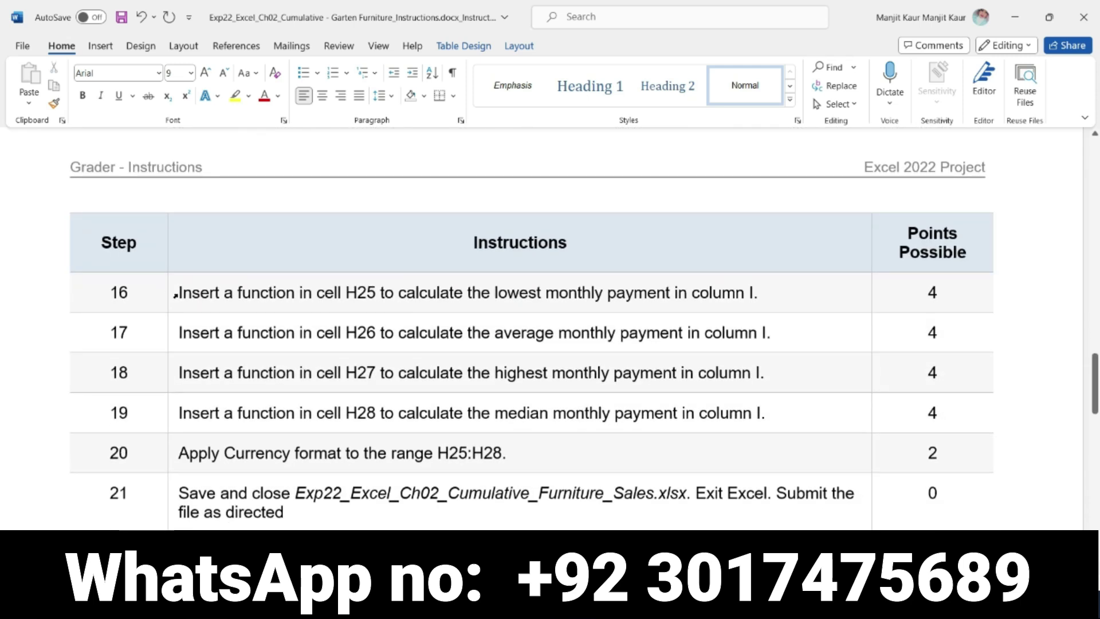
{"action": "left_click", "coordinate": [174, 293]}
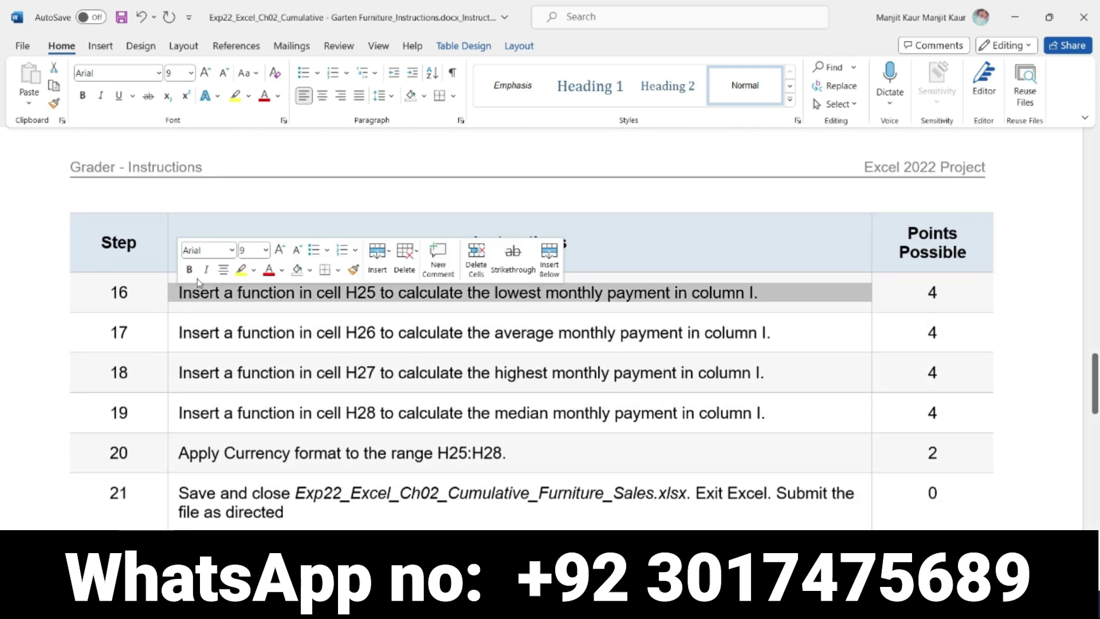
{"action": "left_click", "coordinate": [239, 271]}
{"action": "left_click", "coordinate": [838, 309]}
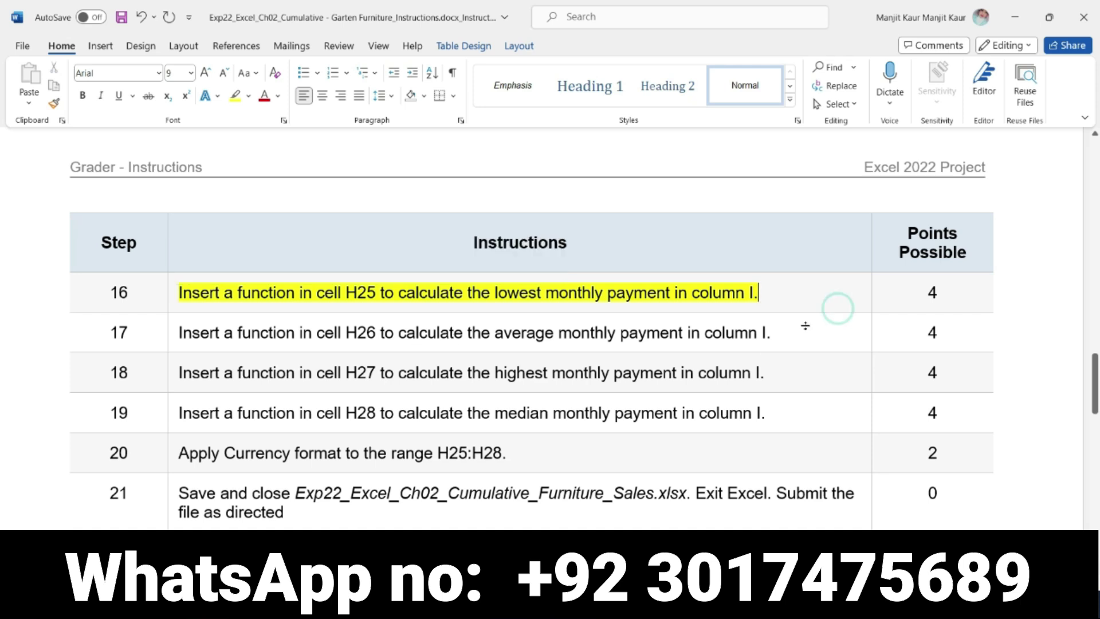
{"action": "scroll", "coordinate": [670, 441], "scroll_direction": "down", "scroll_amount": 1}
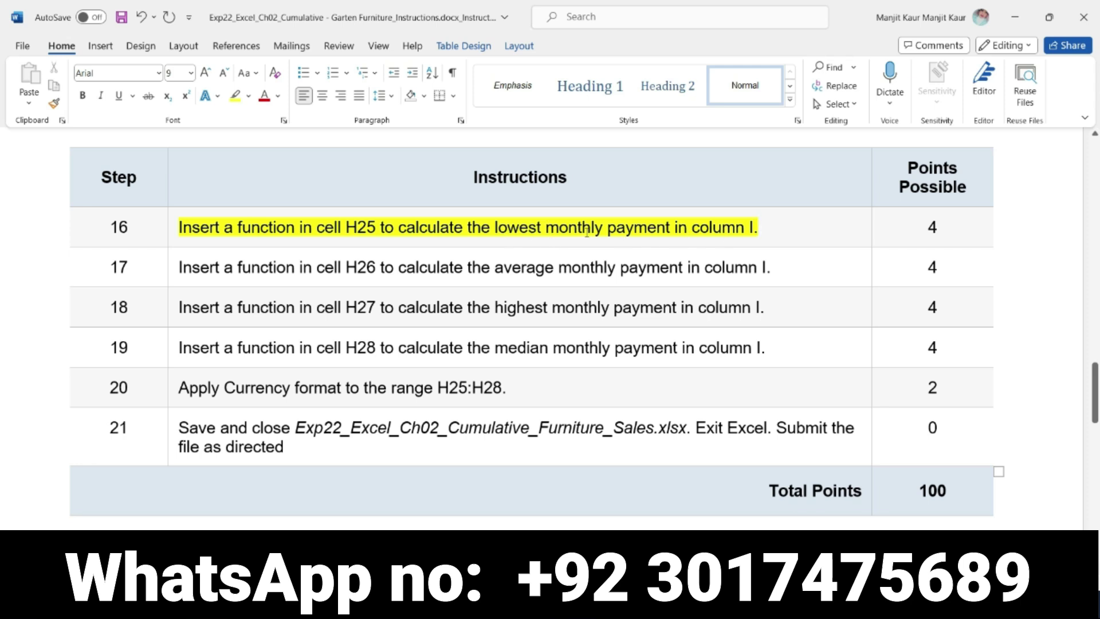
Step: Switch to the Excel workbook and enter a MIN function over I11:I19 in cell H25
{"action": "left_click", "coordinate": [527, 509]}
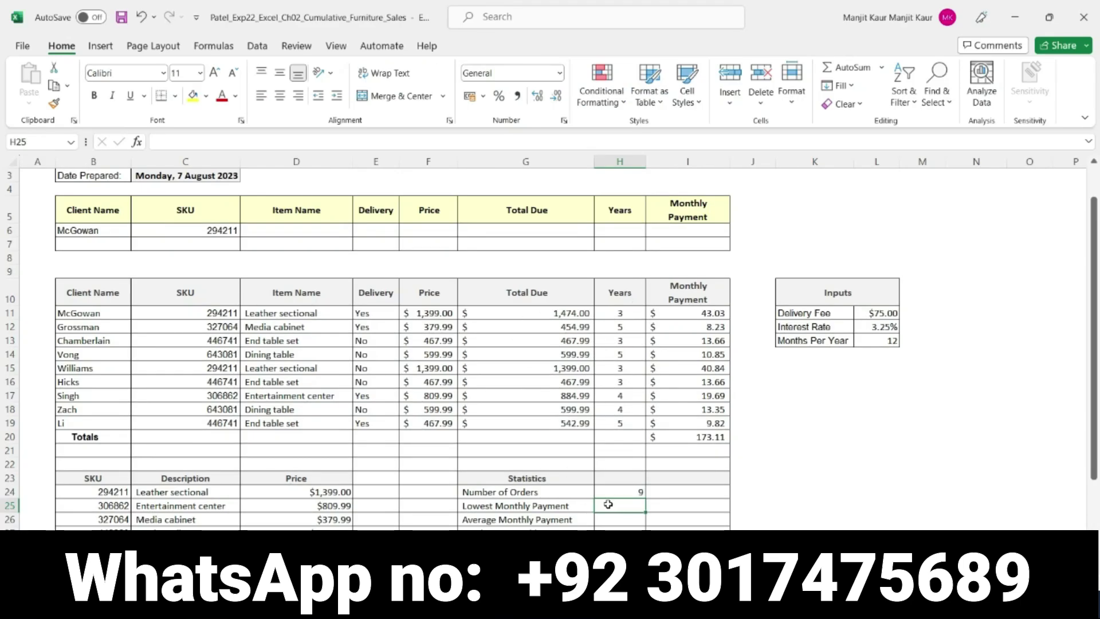
{"action": "type", "text": "="}
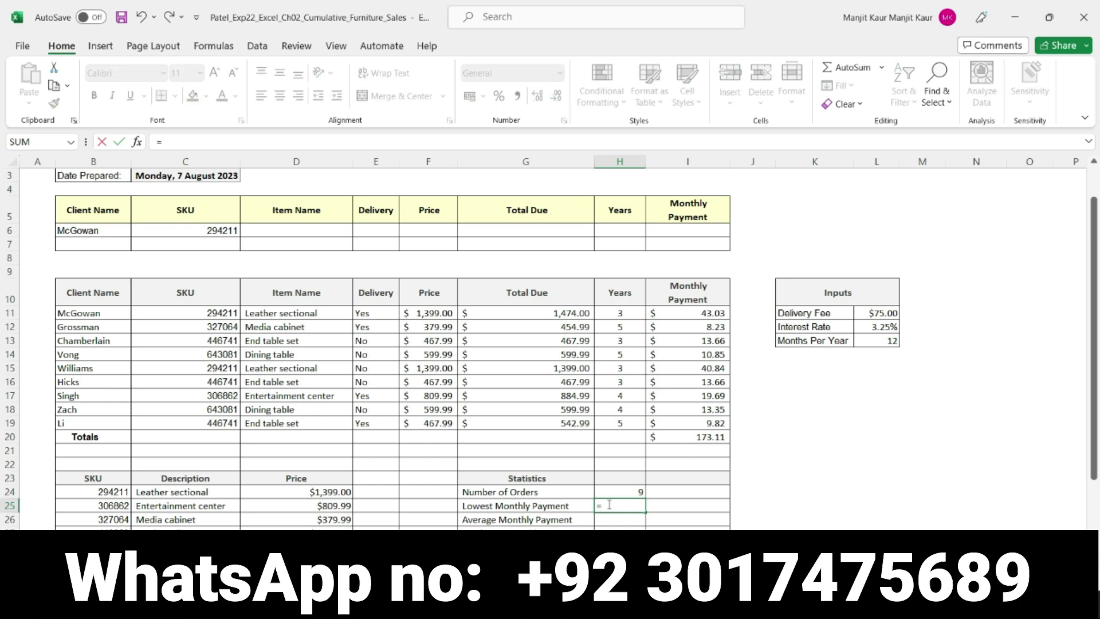
{"action": "type", "text": "min"}
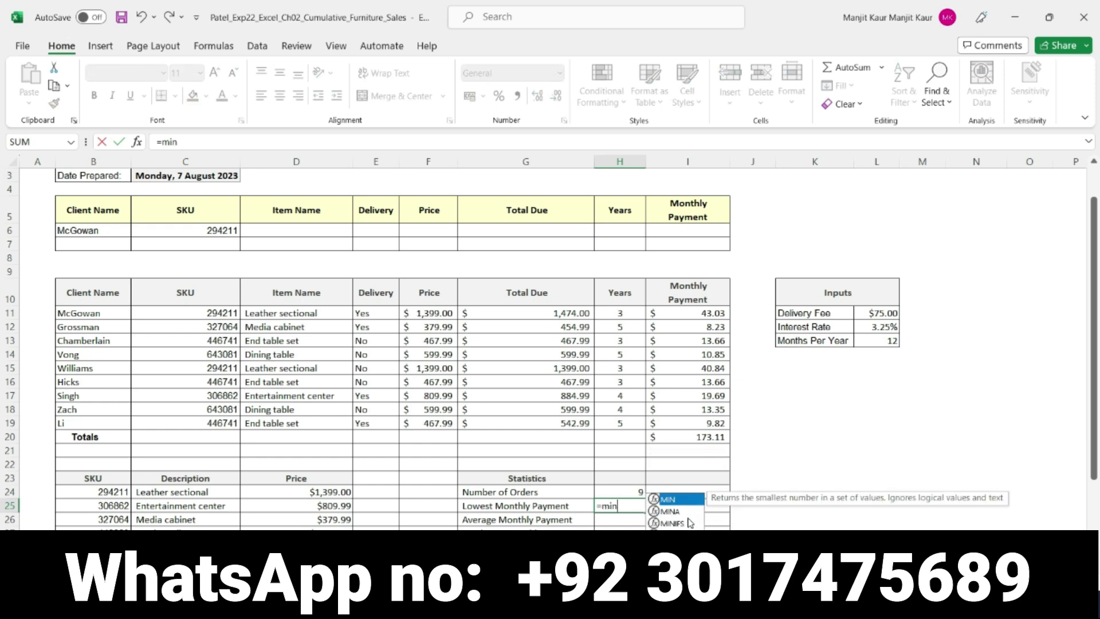
{"action": "double_click", "coordinate": [660, 502]}
{"action": "left_click_drag", "start_coordinate": [680, 313], "coordinate": [681, 424]}
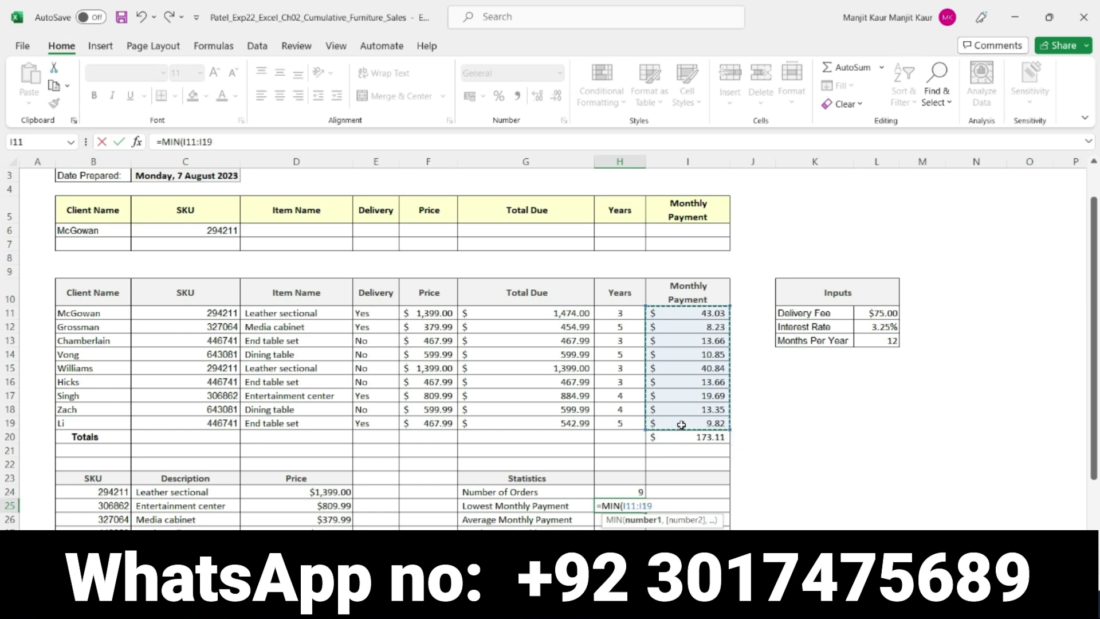
{"action": "key", "text": "Return"}
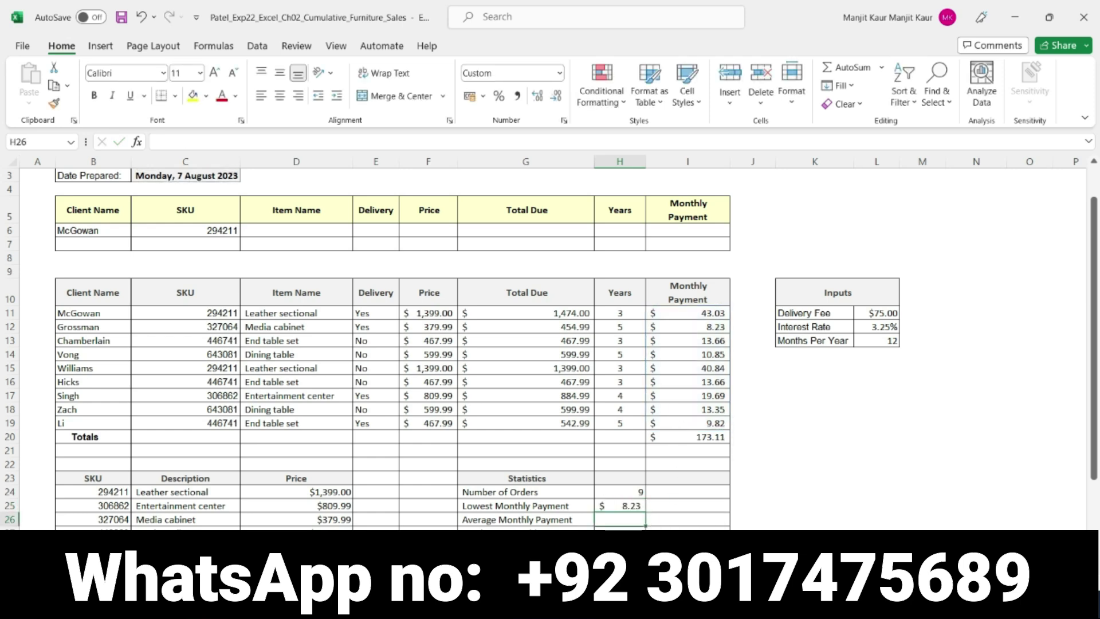
Step: Switch to the Word instructions, remove the highlight from instruction 16 and highlight instruction 17 in yellow
{"action": "key", "text": "alt+Tab"}
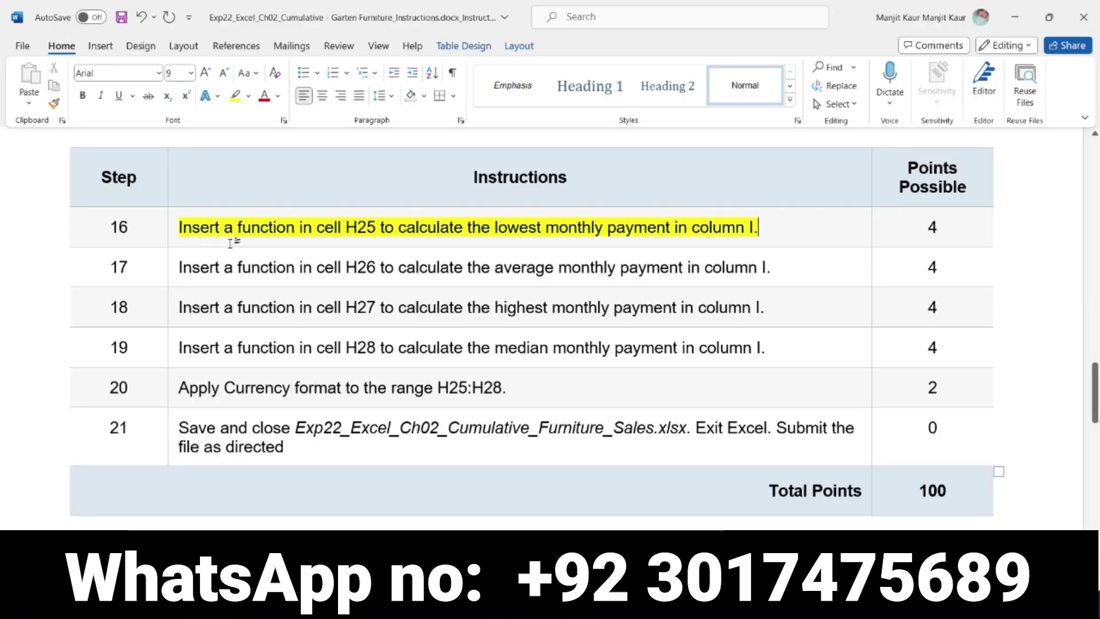
{"action": "left_click", "coordinate": [174, 230]}
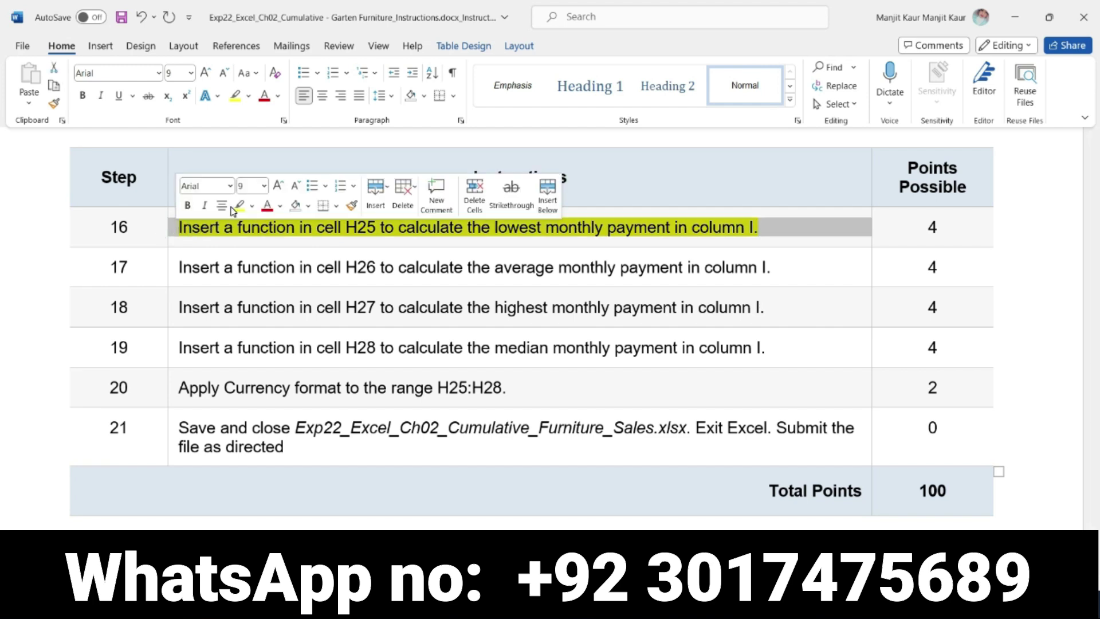
{"action": "key", "text": "Right"}
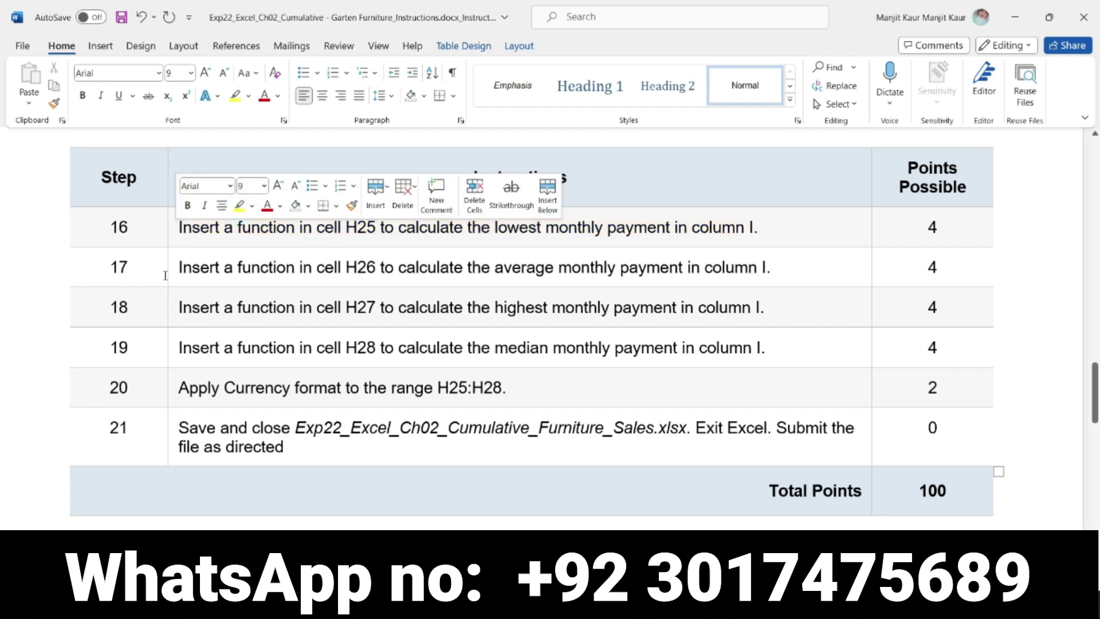
{"action": "left_click", "coordinate": [175, 270]}
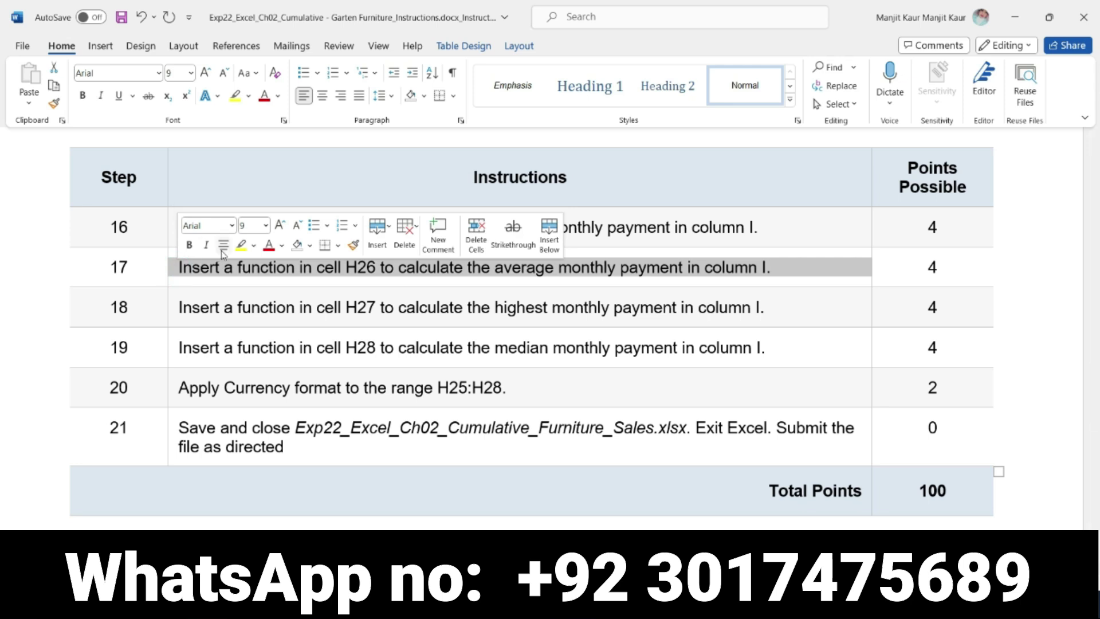
{"action": "left_click", "coordinate": [241, 246]}
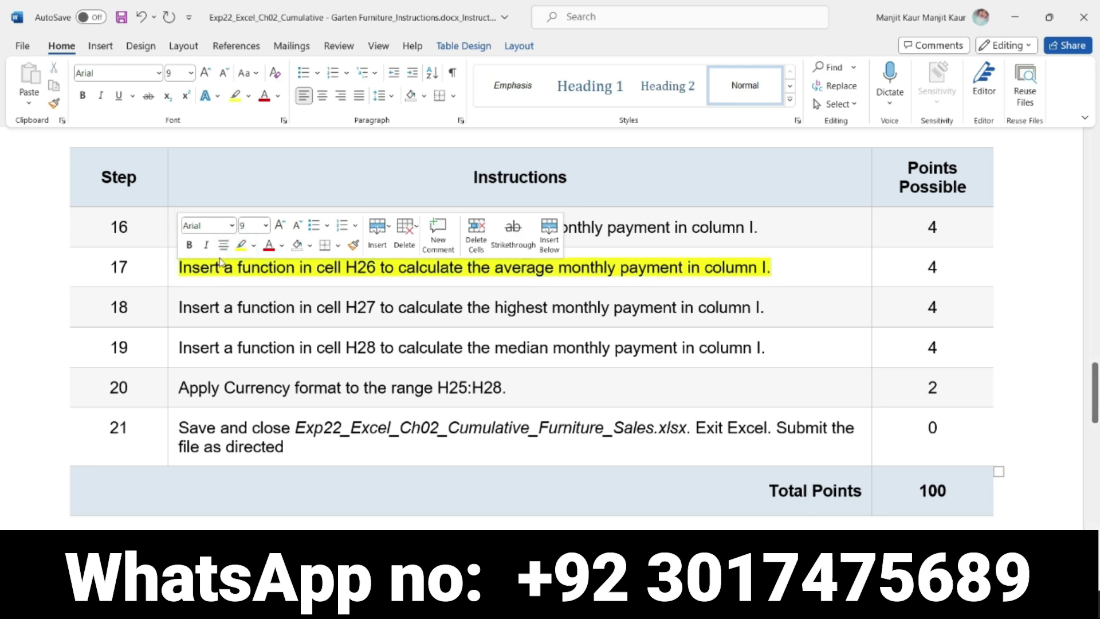
{"action": "left_click", "coordinate": [189, 246]}
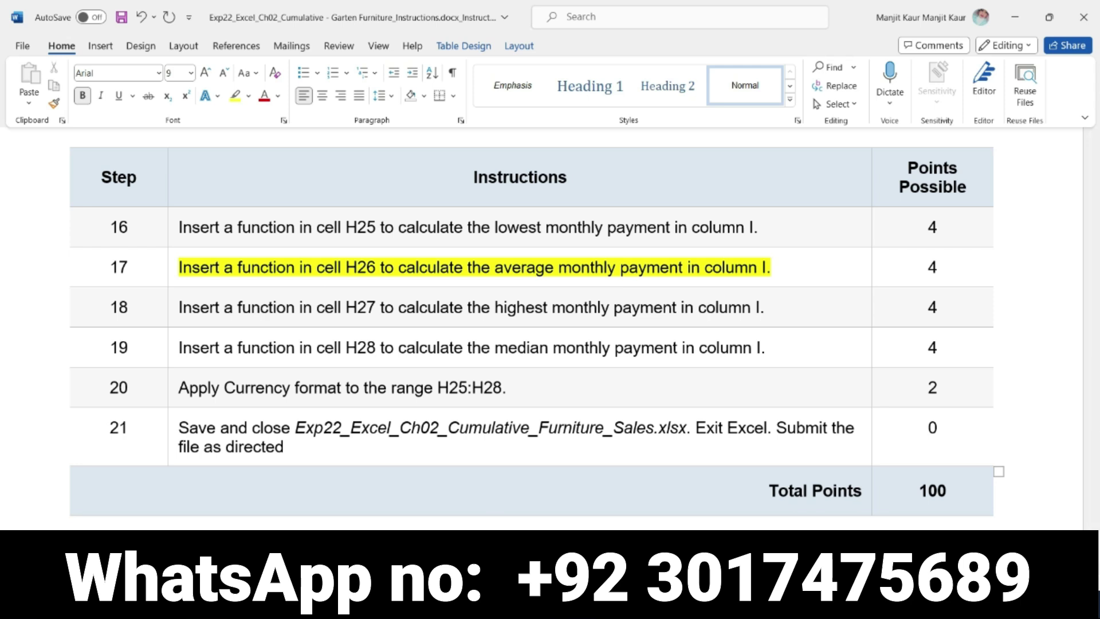
Step: Switch to the Excel workbook and enter an AVERAGE function over I11:I19 in cell H26
{"action": "key", "text": "alt+Tab"}
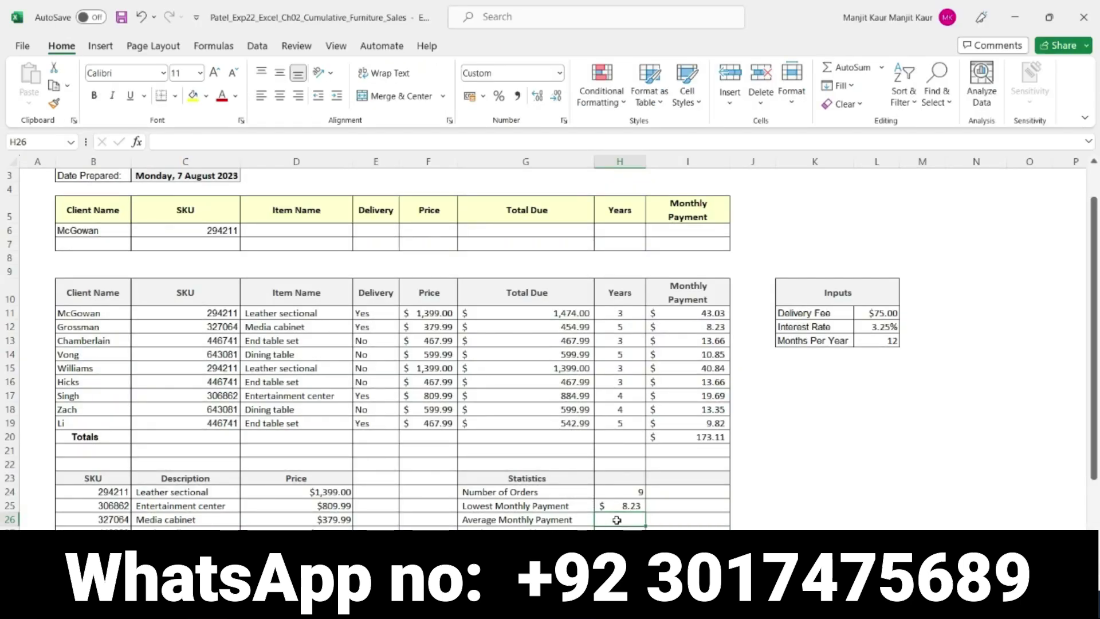
{"action": "type", "text": "=average"}
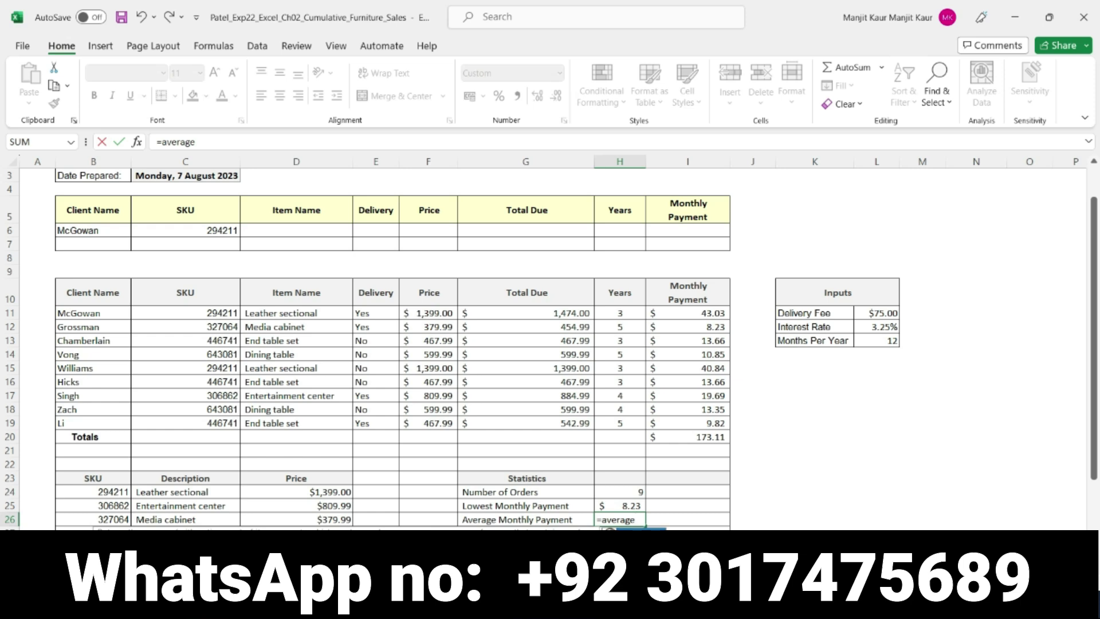
{"action": "key", "text": "Tab"}
{"action": "left_click", "coordinate": [681, 313]}
{"action": "left_click_drag", "start_coordinate": [681, 329], "coordinate": [694, 412]}
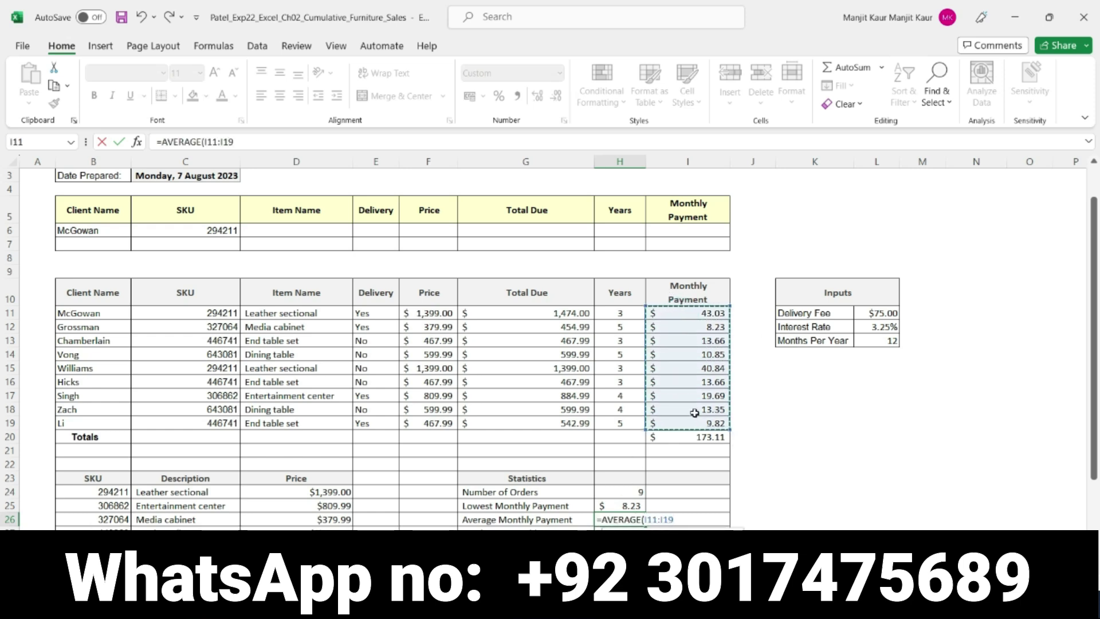
{"action": "key", "text": "Return"}
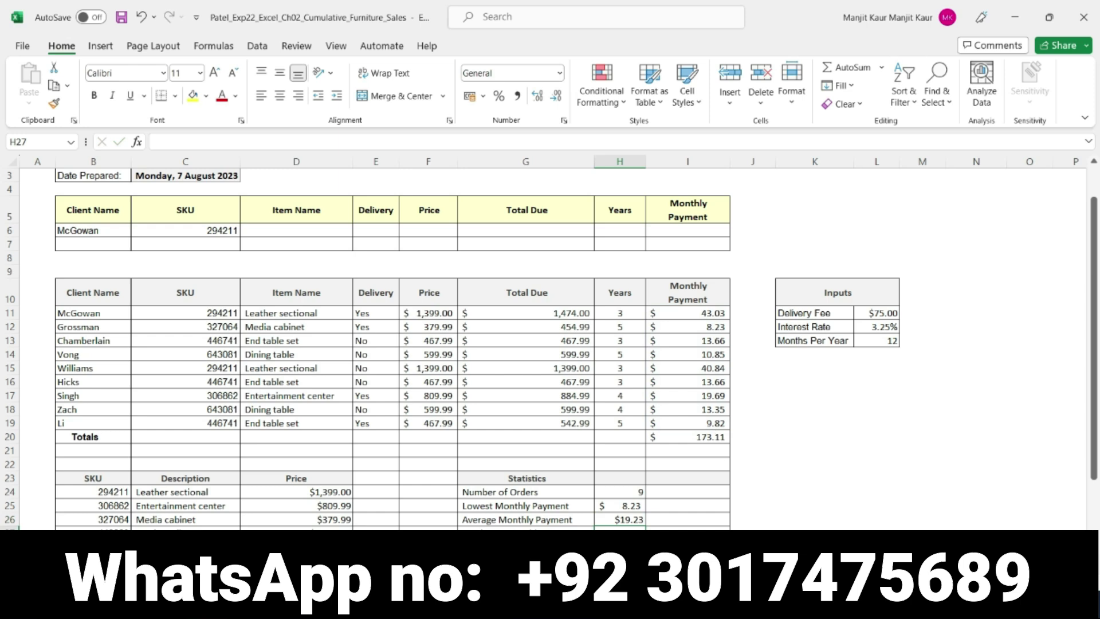
Step: Switch to the Word instructions, remove the highlight from instruction 17 and make instruction 18 bold with yellow highlighting
{"action": "key", "text": "alt+Tab"}
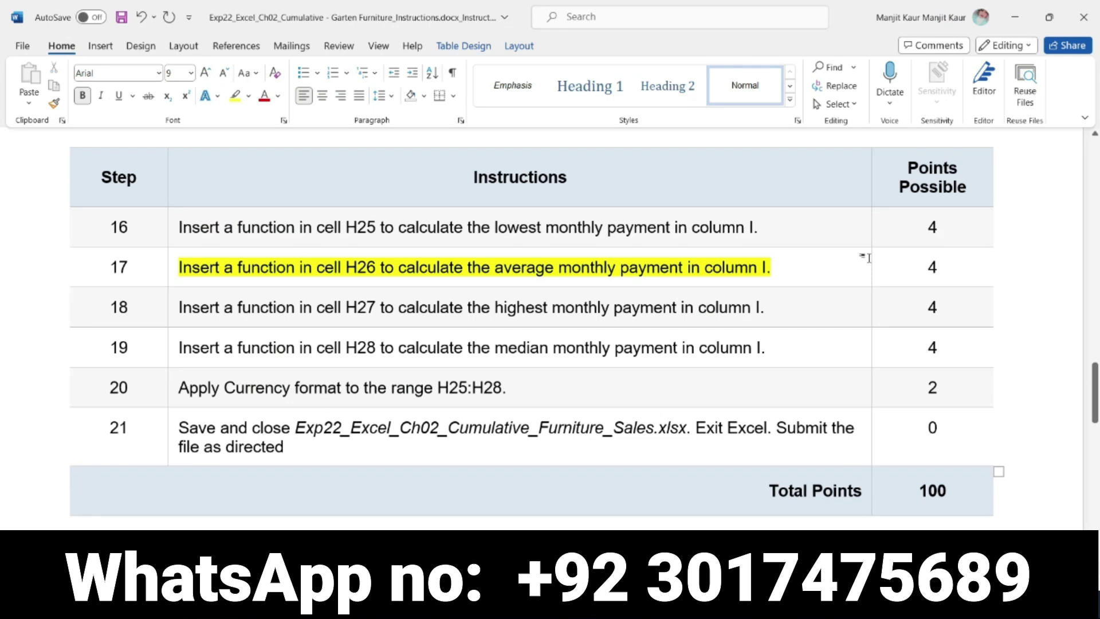
{"action": "left_click", "coordinate": [169, 269]}
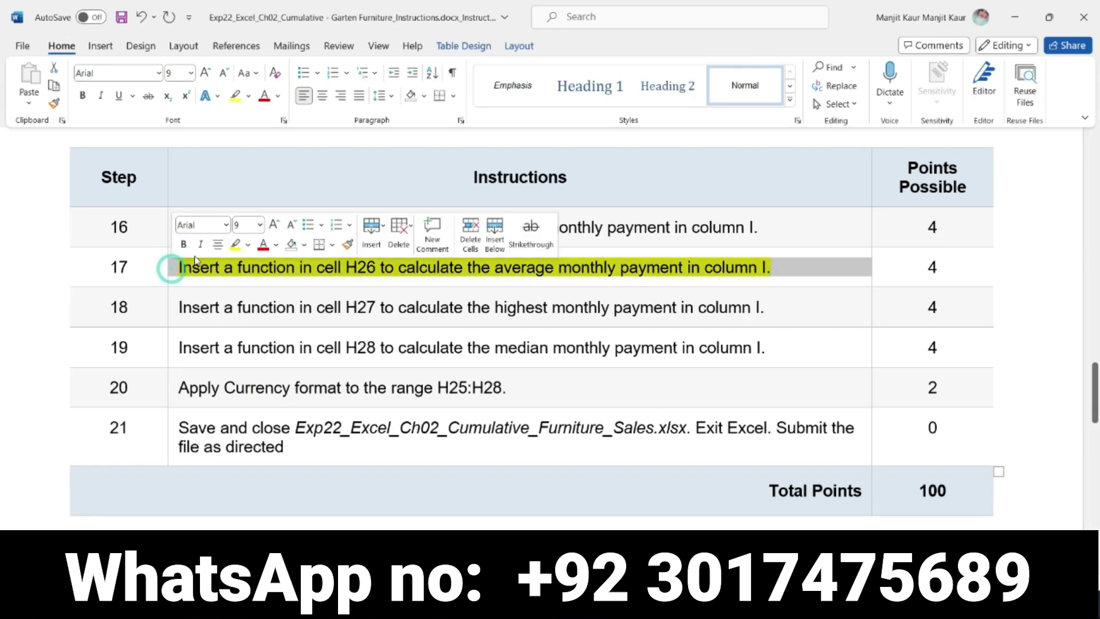
{"action": "left_click", "coordinate": [234, 245]}
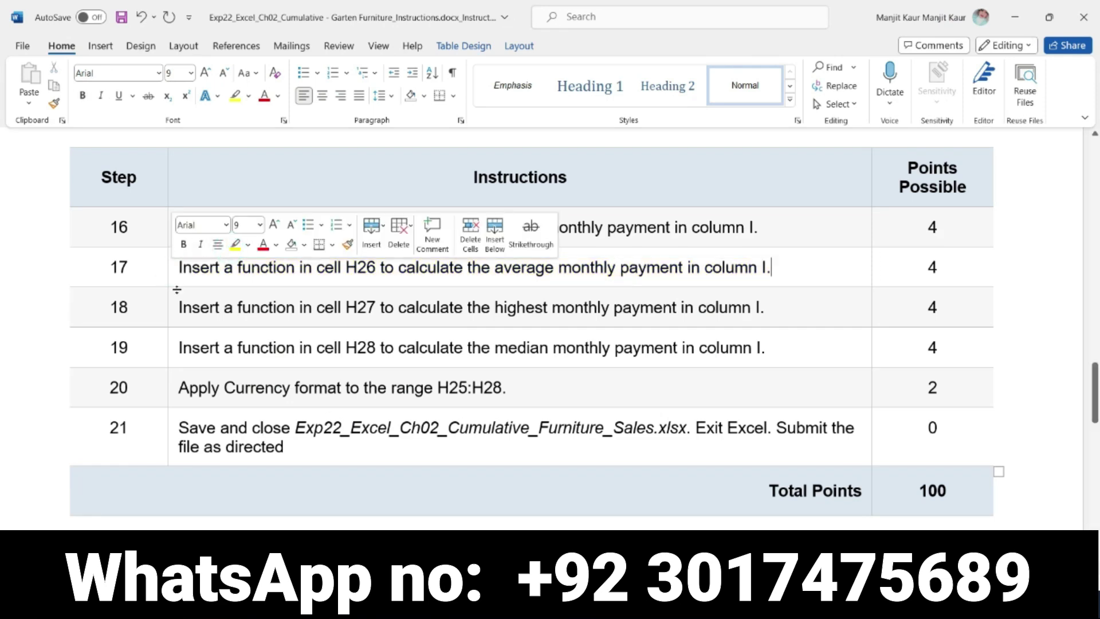
{"action": "left_click", "coordinate": [170, 310]}
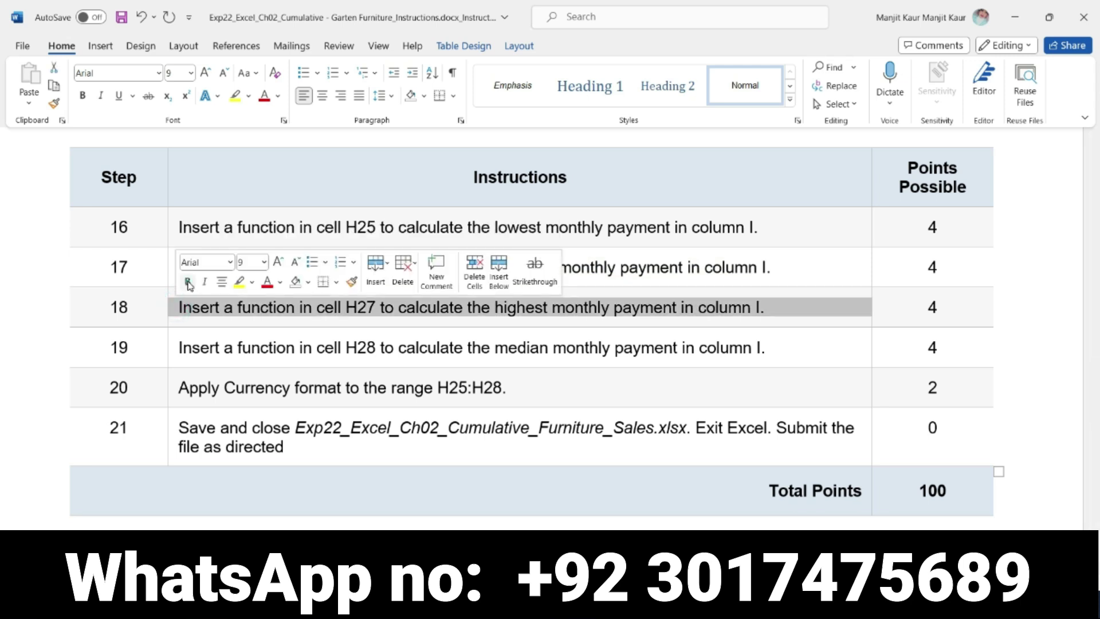
{"action": "left_click", "coordinate": [188, 281]}
{"action": "left_click", "coordinate": [239, 282]}
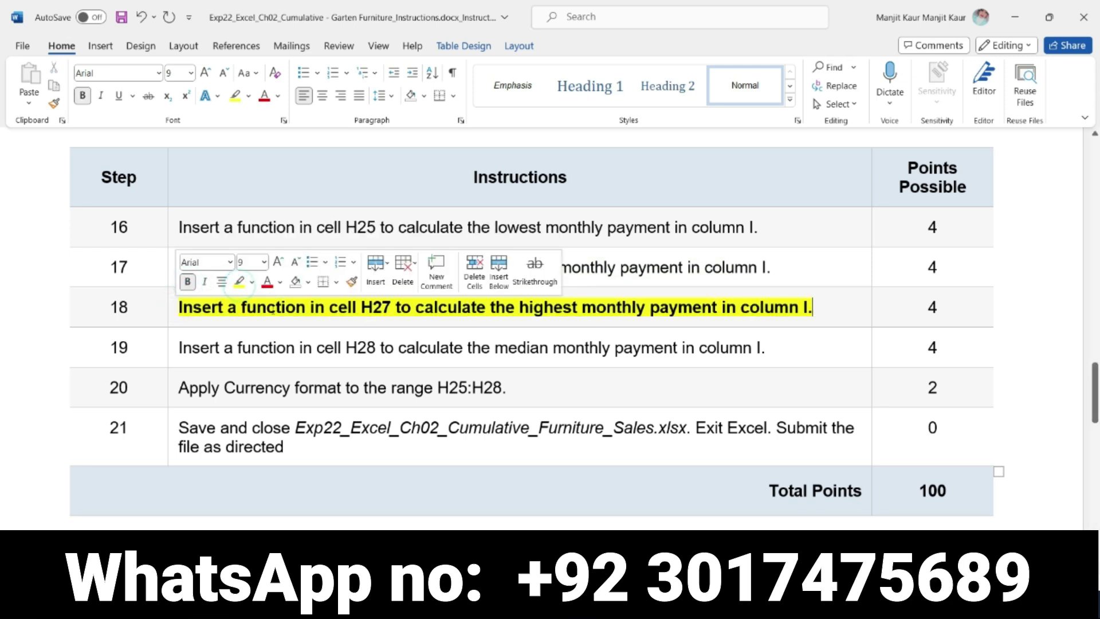
{"action": "left_click", "coordinate": [835, 325]}
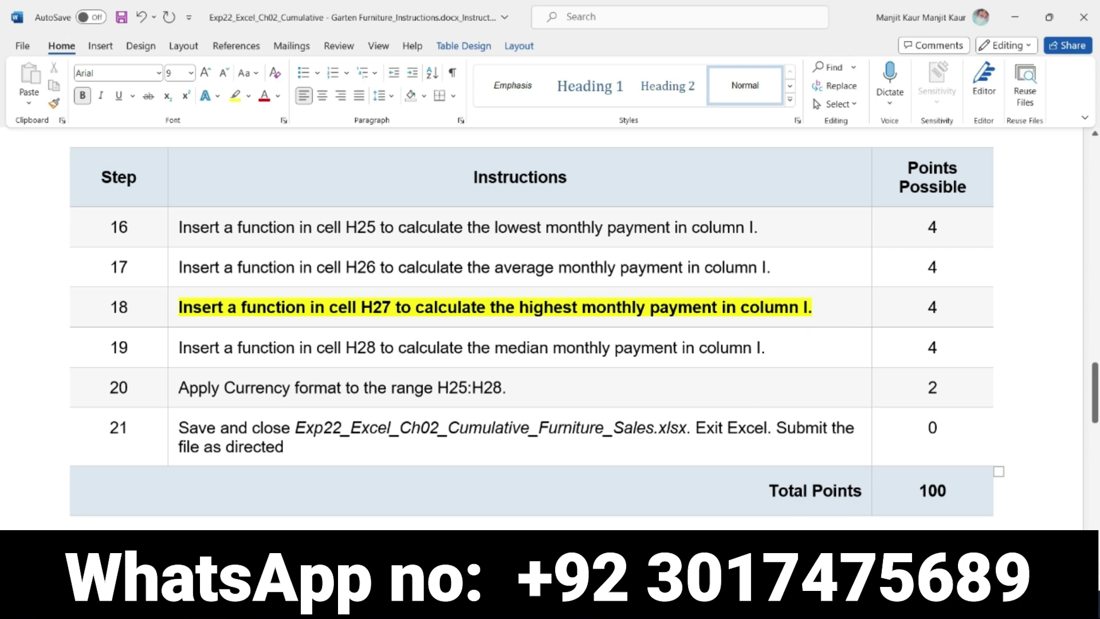
Step: Switch to the Excel workbook and enter a MAX function over I11:I19 in cell H27
{"action": "key", "text": "alt+Tab"}
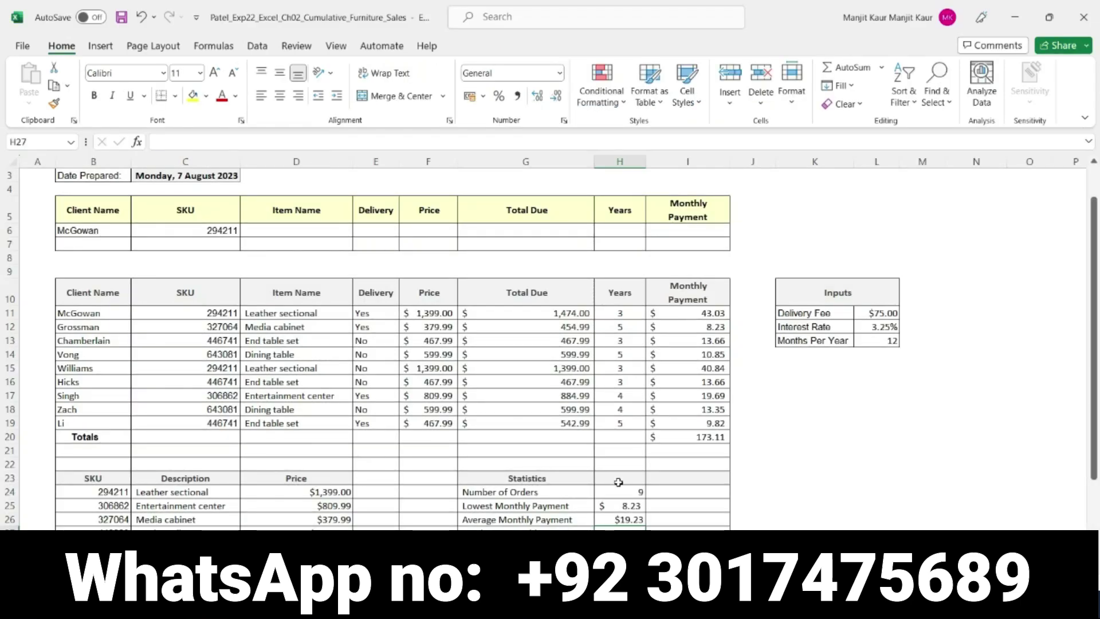
{"action": "scroll", "coordinate": [628, 490], "scroll_direction": "down", "scroll_amount": 2}
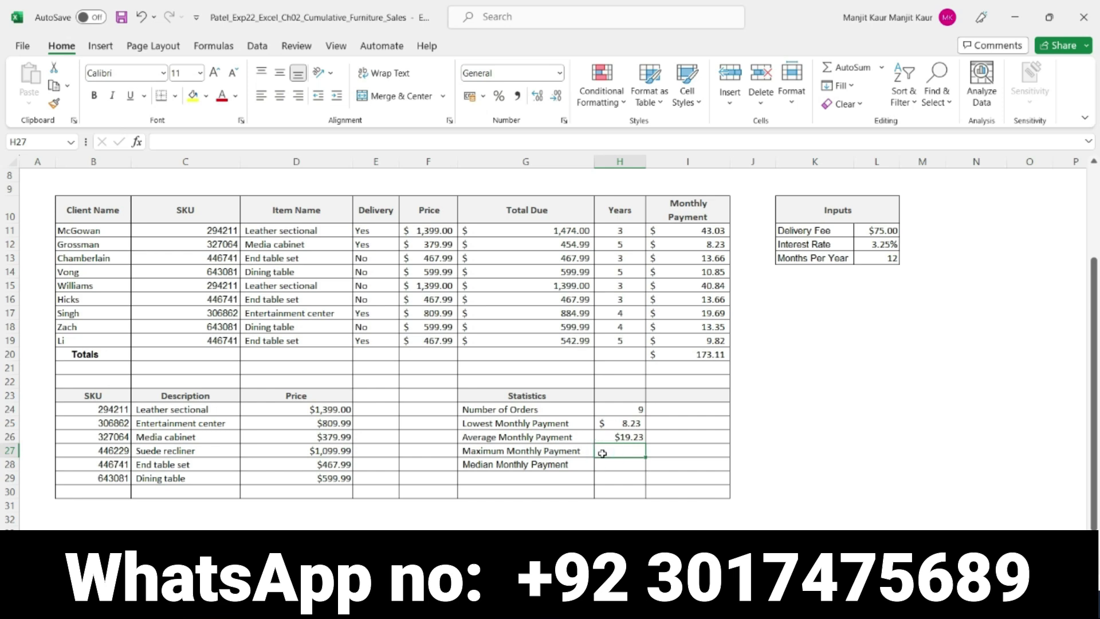
{"action": "type", "text": "=max"}
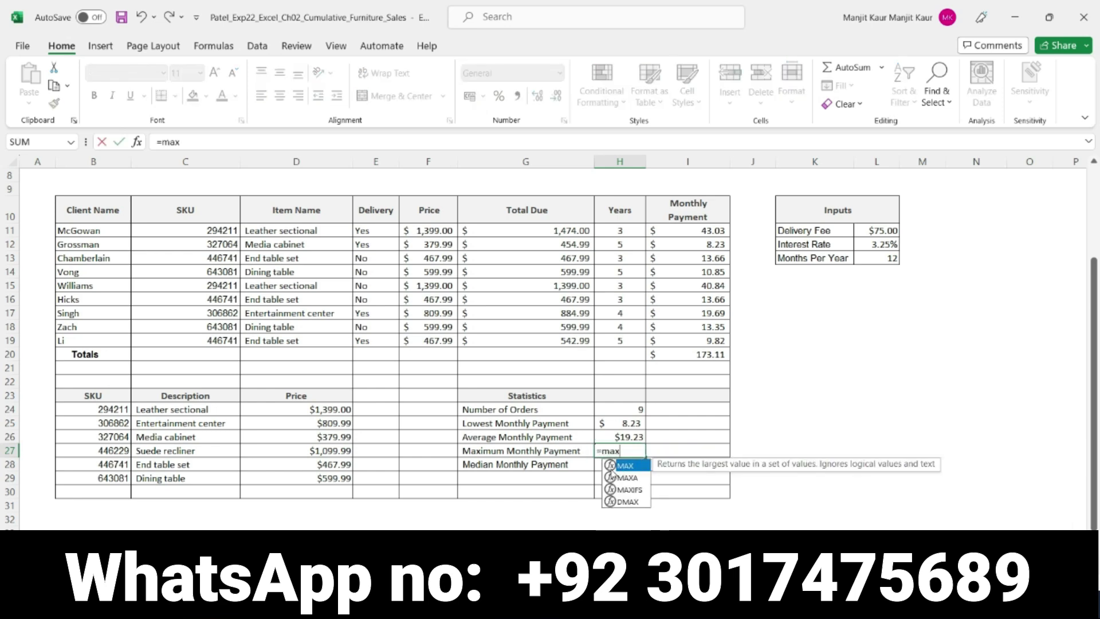
{"action": "double_click", "coordinate": [616, 465]}
{"action": "left_click_drag", "start_coordinate": [700, 229], "coordinate": [705, 343]}
{"action": "key", "text": "Return"}
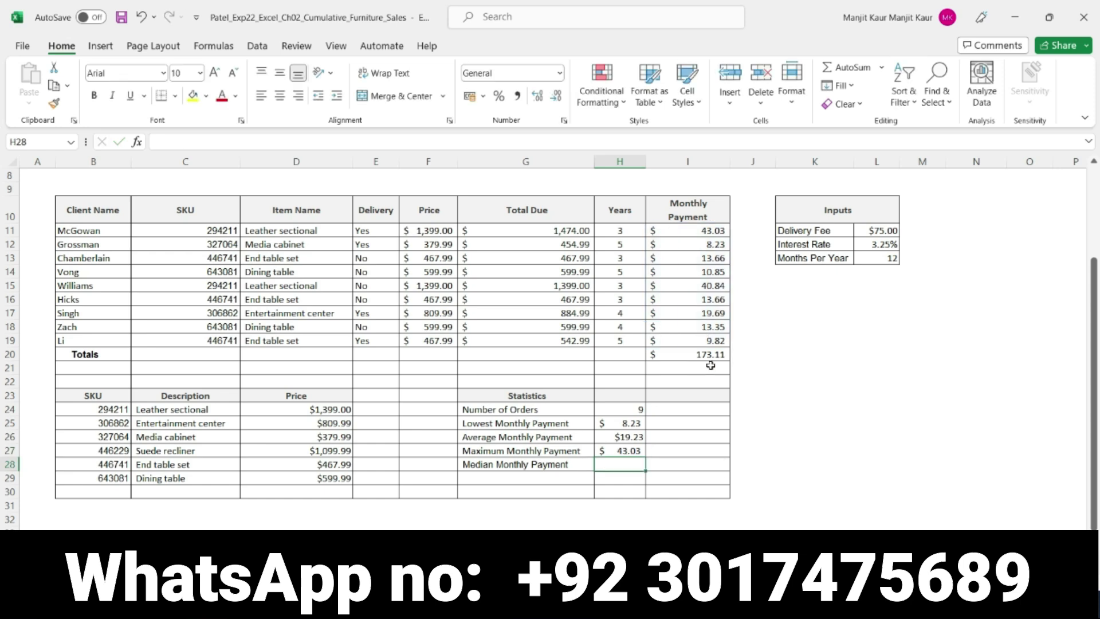
Step: Switch to the Word instructions and move the bold and yellow highlighting from instruction 18 to instruction 19
{"action": "key", "text": "alt+Tab"}
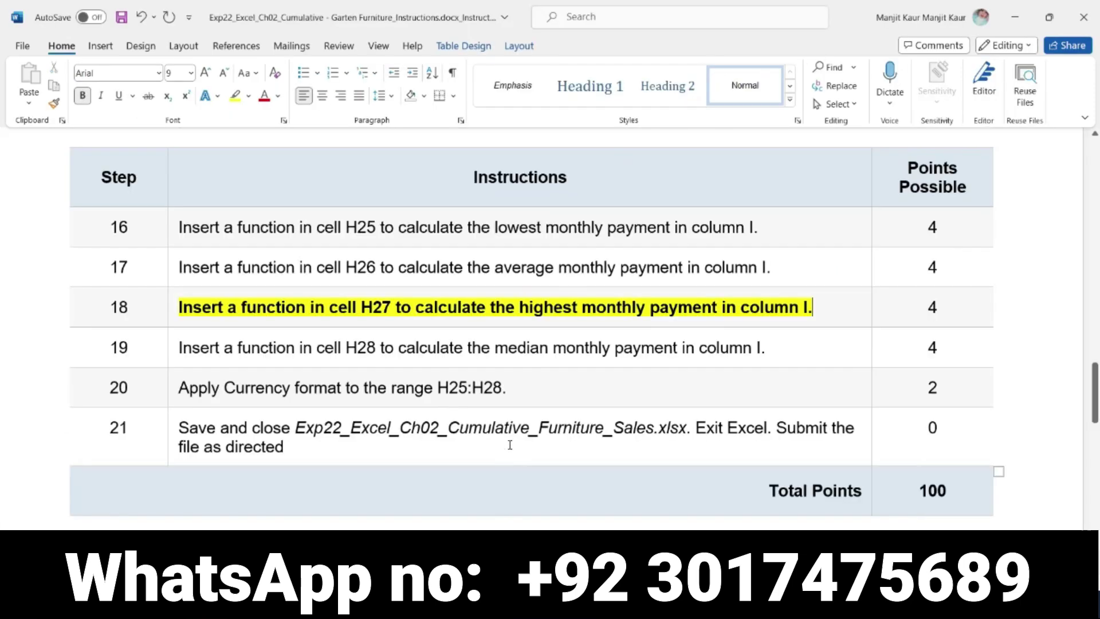
{"action": "left_click", "coordinate": [171, 307]}
{"action": "left_click", "coordinate": [190, 280]}
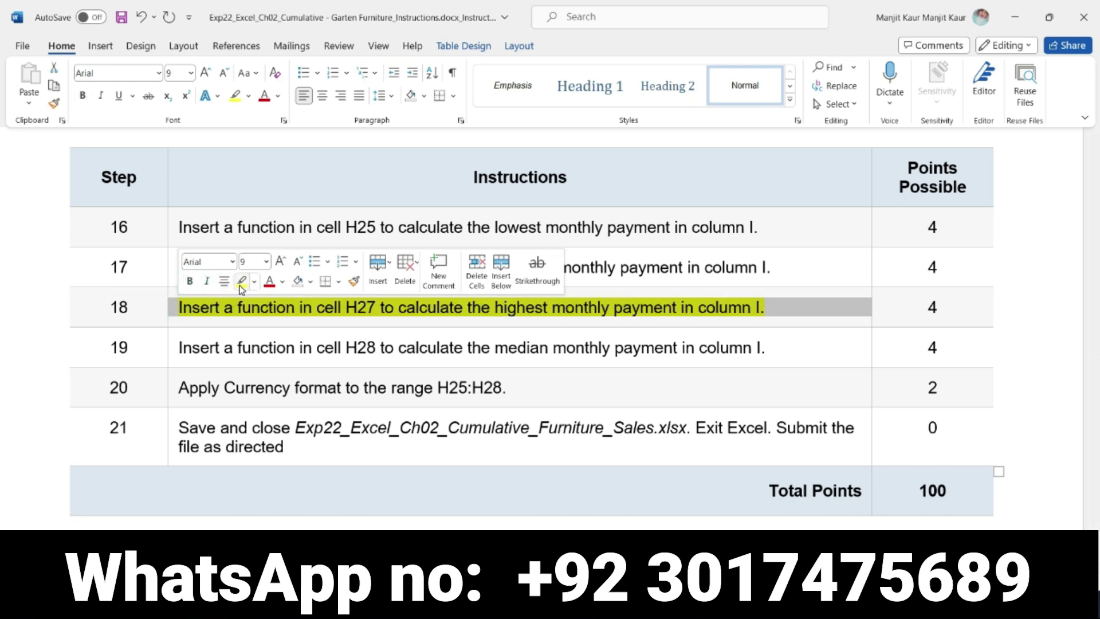
{"action": "left_click", "coordinate": [240, 286]}
{"action": "left_click", "coordinate": [175, 354]}
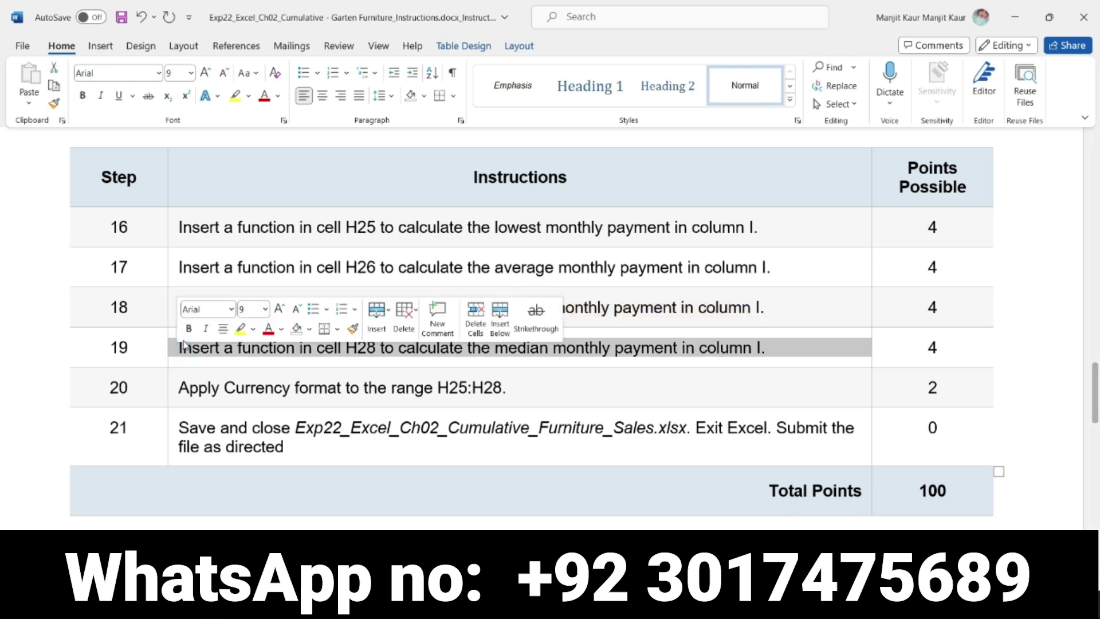
{"action": "left_click", "coordinate": [189, 328]}
{"action": "left_click", "coordinate": [240, 329]}
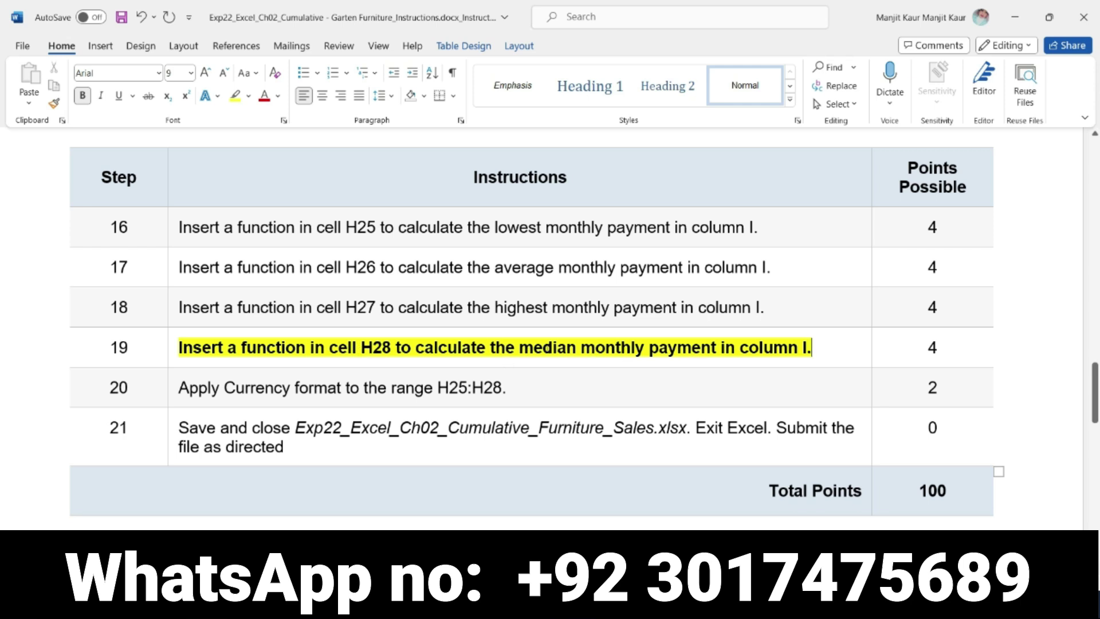
Step: Switch to the Excel workbook and enter a MEDIAN function over I11:I19 in cell H28
{"action": "key", "text": "alt+Tab"}
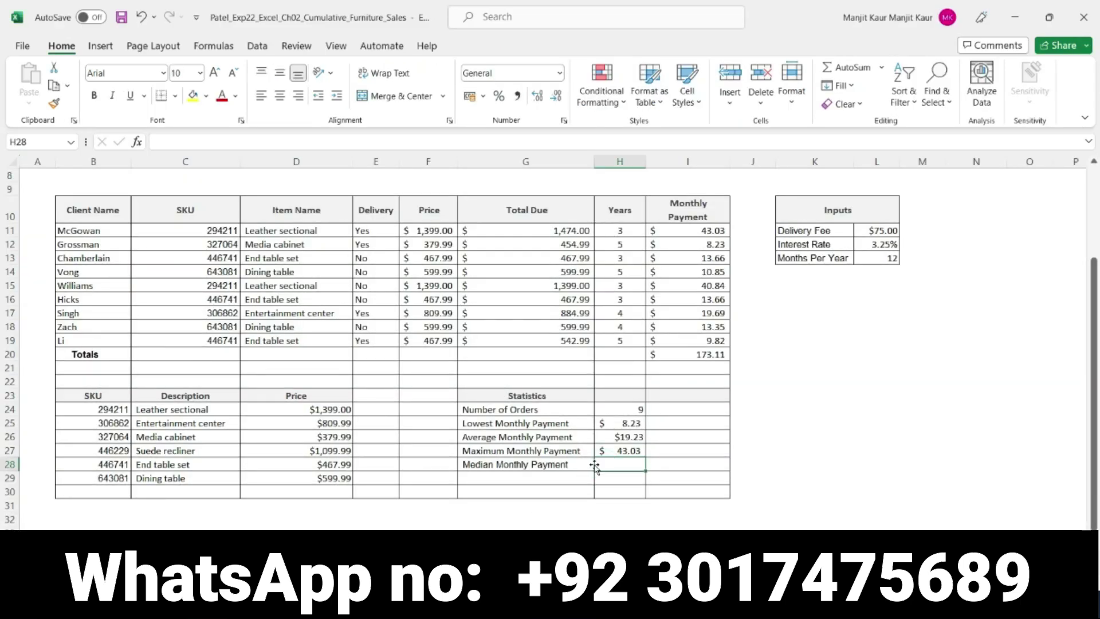
{"action": "type", "text": "=med"}
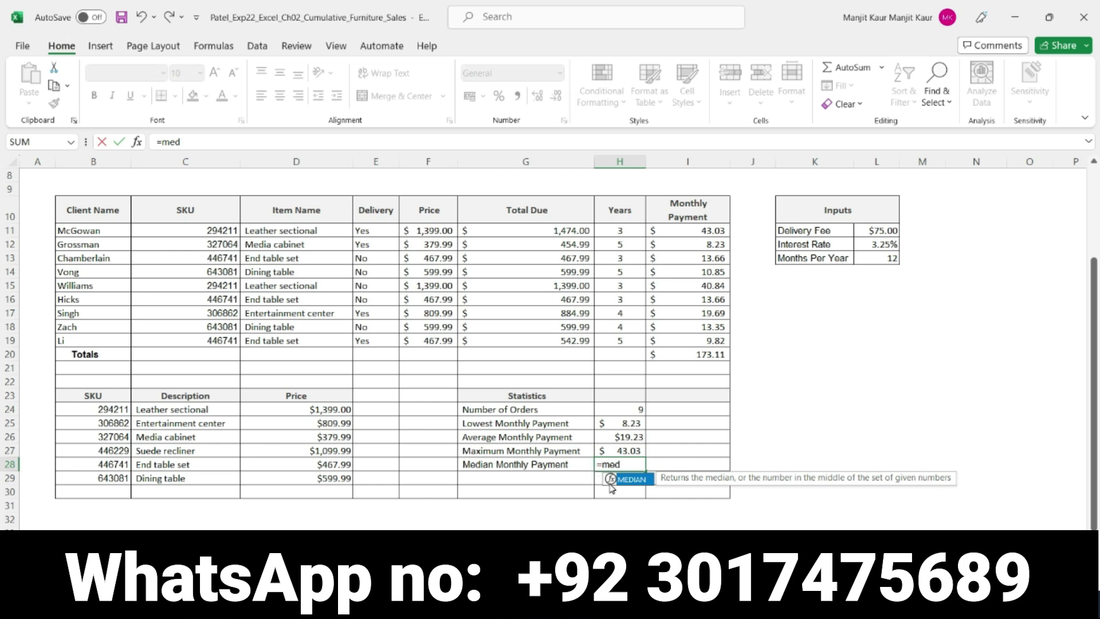
{"action": "double_click", "coordinate": [610, 480]}
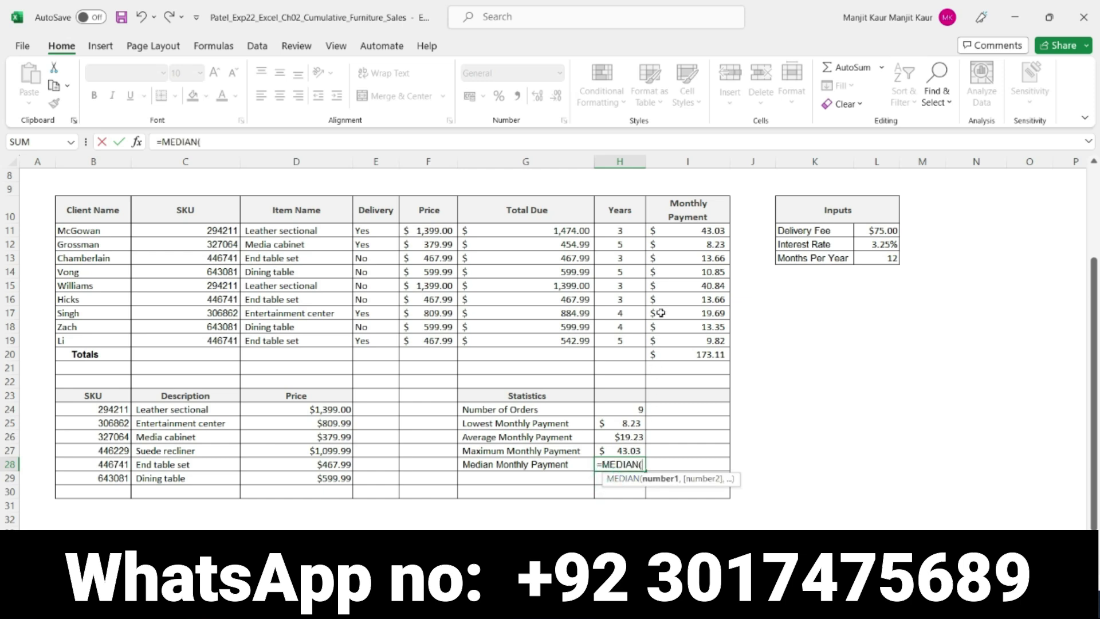
{"action": "left_click_drag", "start_coordinate": [694, 229], "coordinate": [715, 338]}
{"action": "key", "text": "Return"}
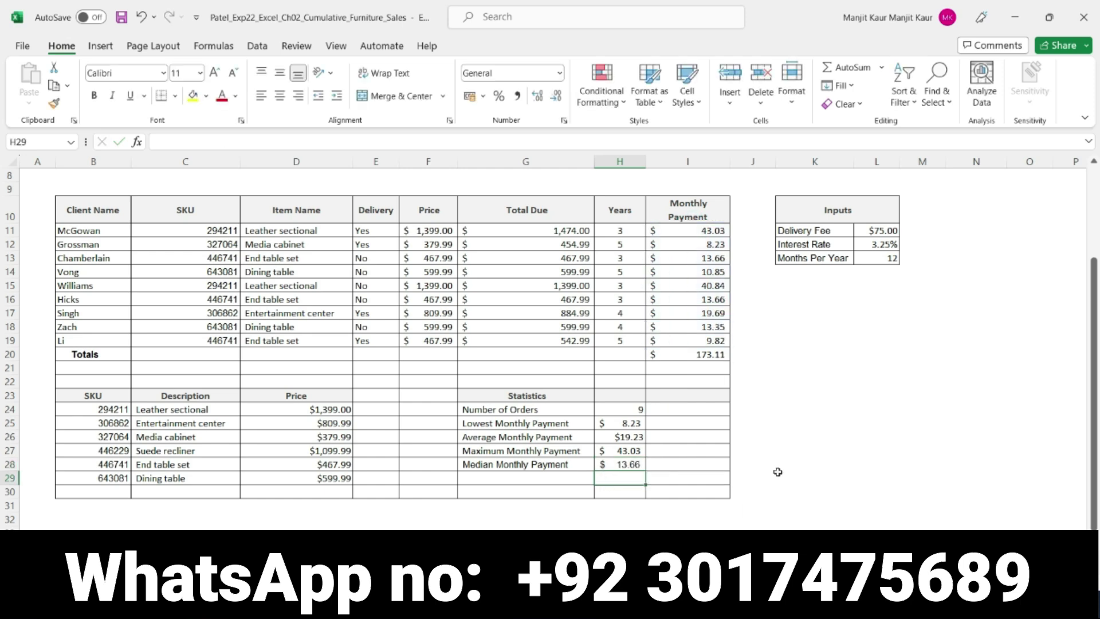
Step: Switch to the Word instructions, remove the bold and highlight from instruction 19 and select the text of instruction 20
{"action": "left_click", "coordinate": [506, 603]}
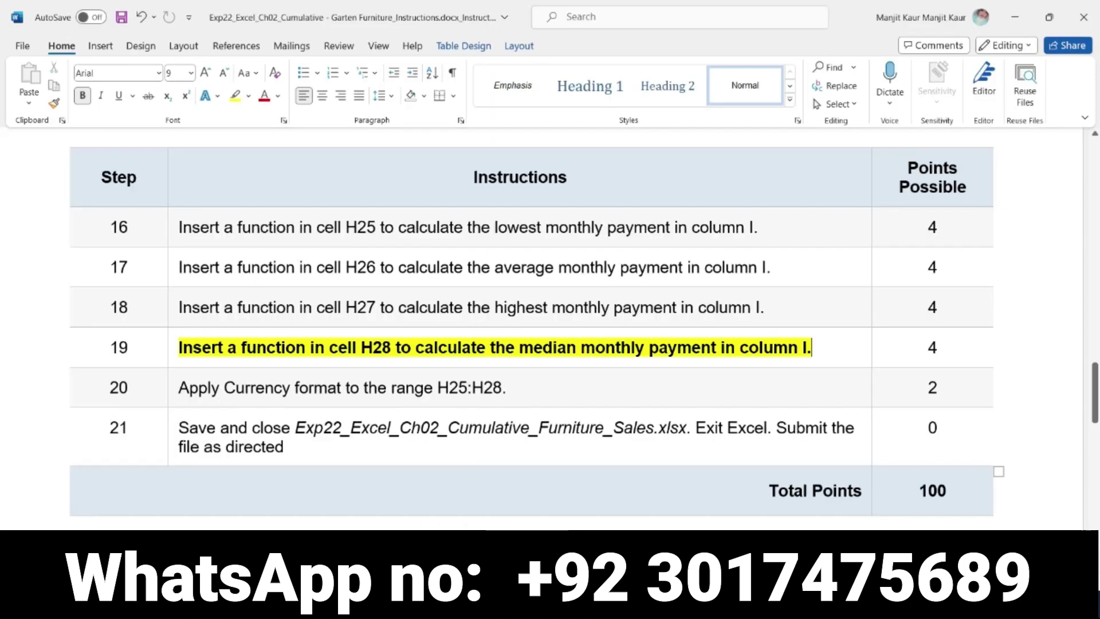
{"action": "left_click", "coordinate": [168, 348]}
{"action": "left_click", "coordinate": [185, 321]}
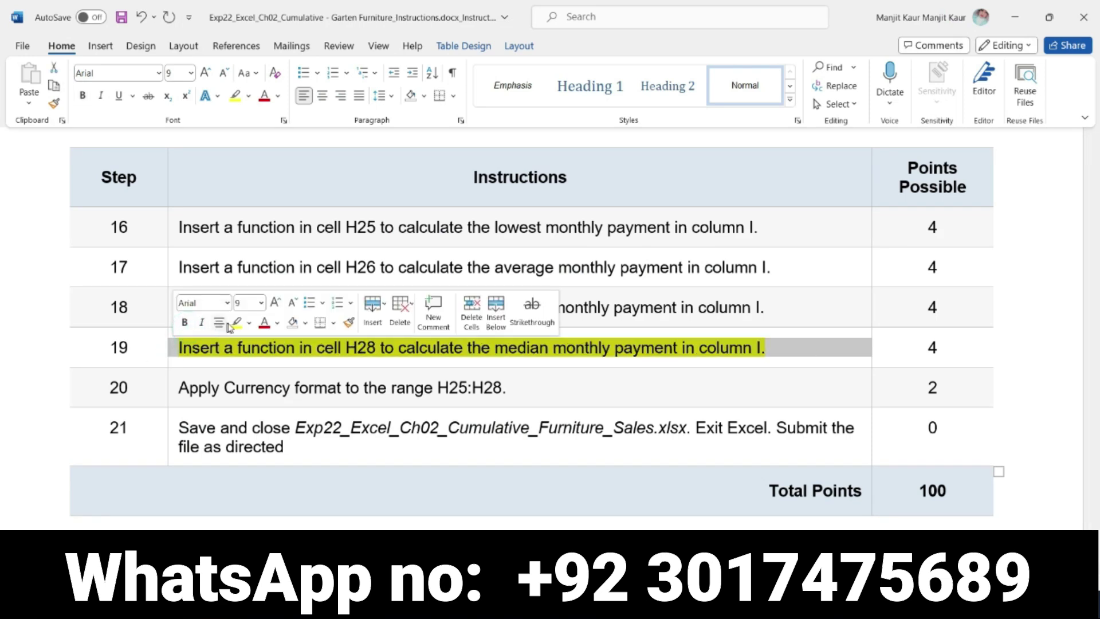
{"action": "left_click", "coordinate": [236, 322]}
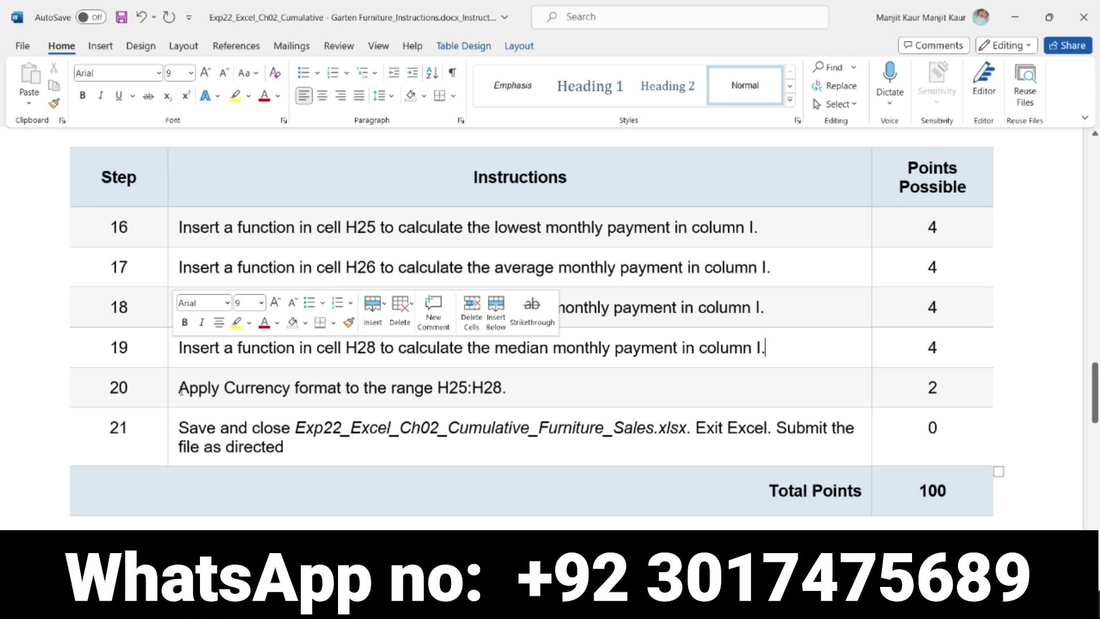
{"action": "left_click_drag", "start_coordinate": [179, 387], "coordinate": [497, 391]}
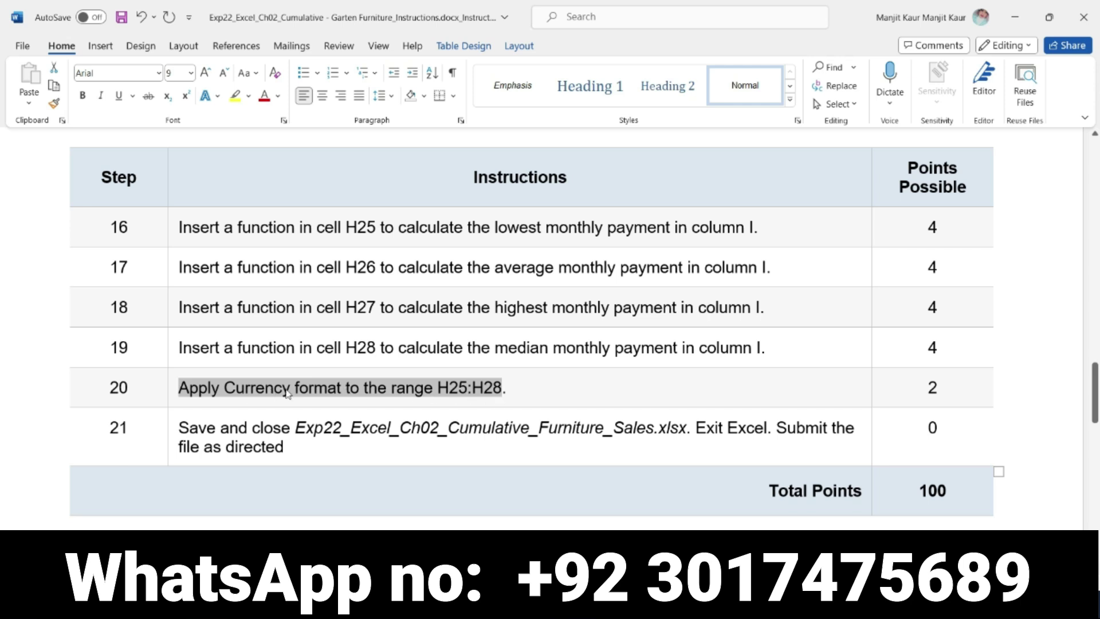
Step: Switch to the Excel workbook and apply the Currency number format to the range H25:H28
{"action": "key", "text": "alt+Tab"}
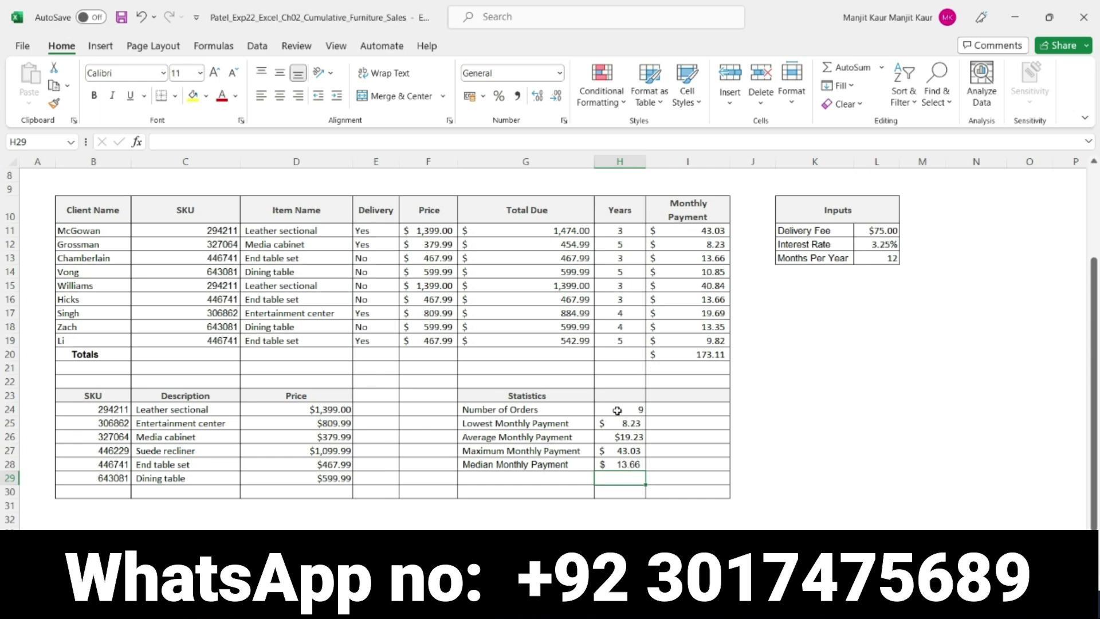
{"action": "left_click_drag", "start_coordinate": [612, 422], "coordinate": [622, 466]}
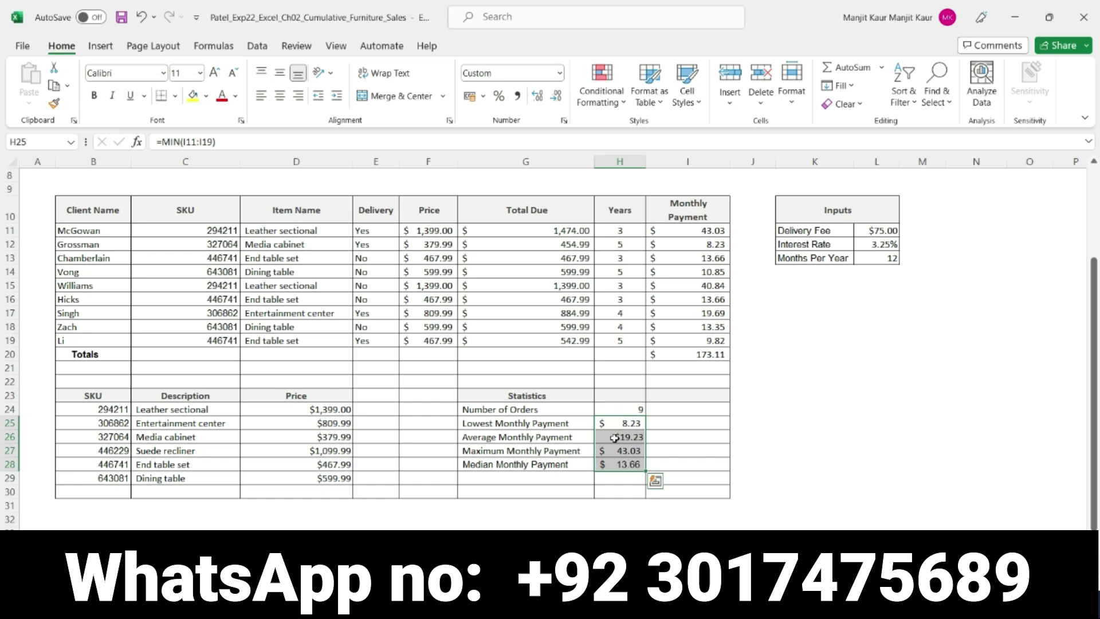
{"action": "left_click", "coordinate": [559, 73]}
{"action": "left_click", "coordinate": [524, 174]}
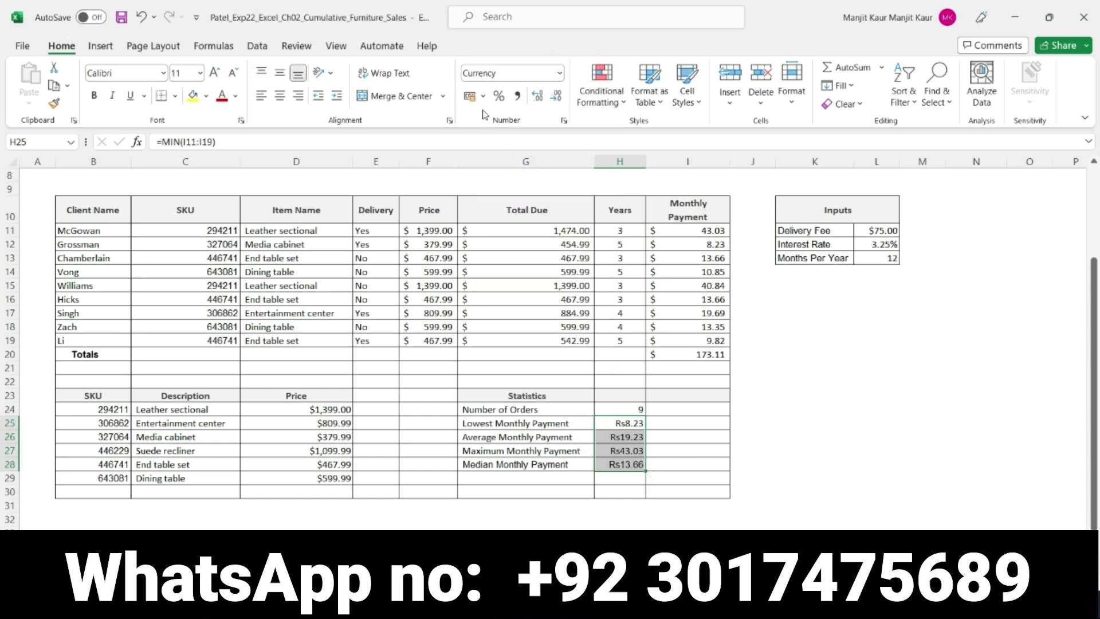
Step: Apply the dollar-sign Accounting number format to the range H25:H28
{"action": "left_click", "coordinate": [469, 96]}
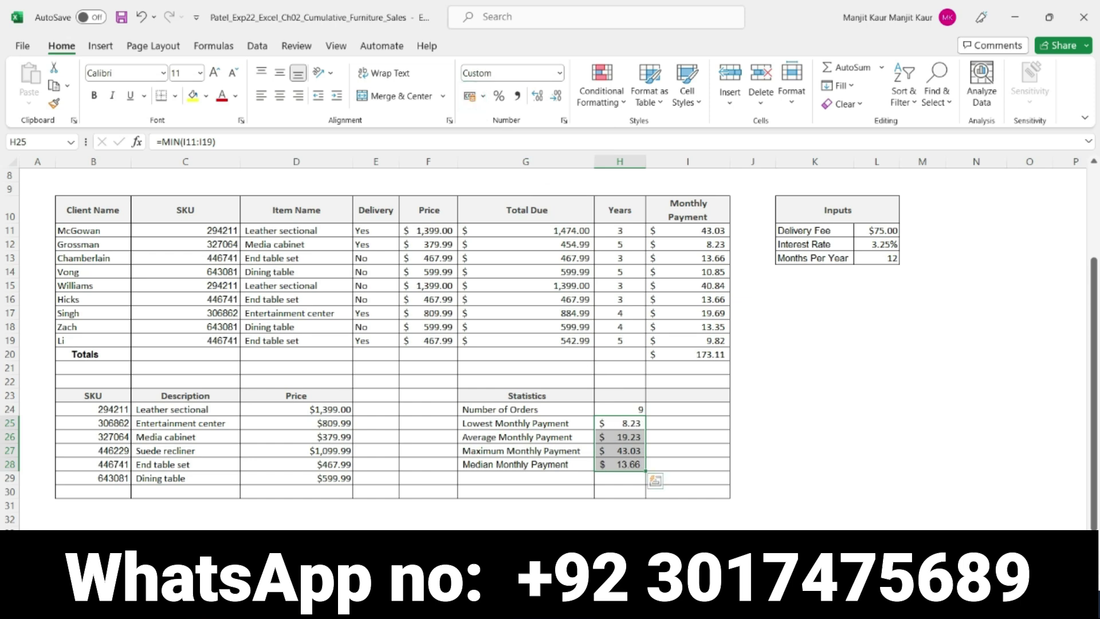
Step: Switch to the Word instructions and highlight the text of instruction 21 in yellow
{"action": "key", "text": "alt+Tab"}
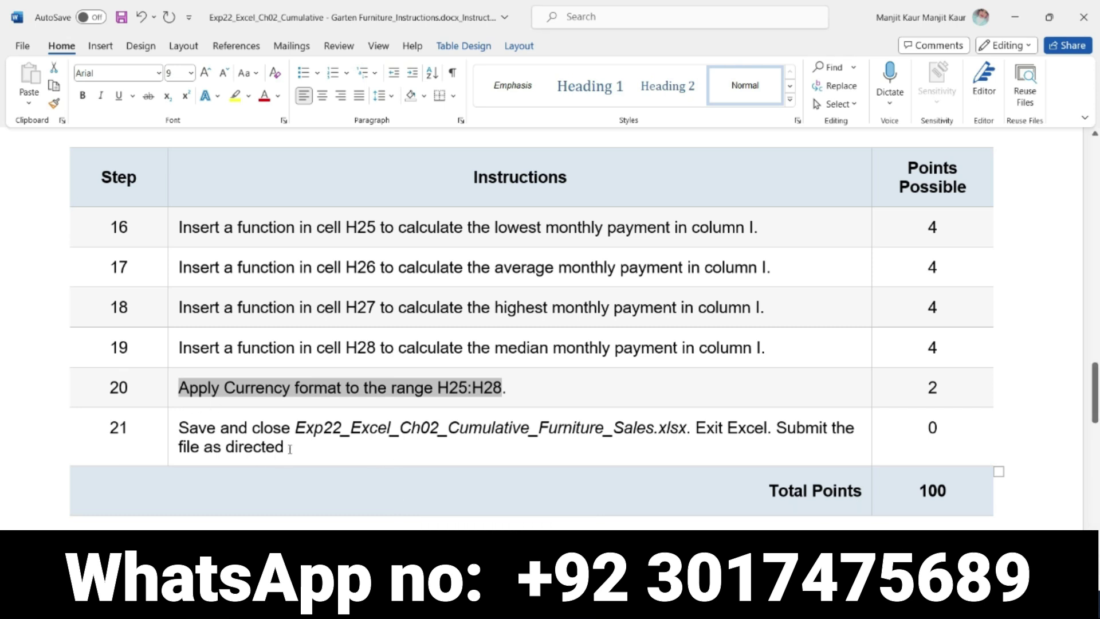
{"action": "left_click_drag", "start_coordinate": [290, 448], "coordinate": [180, 427]}
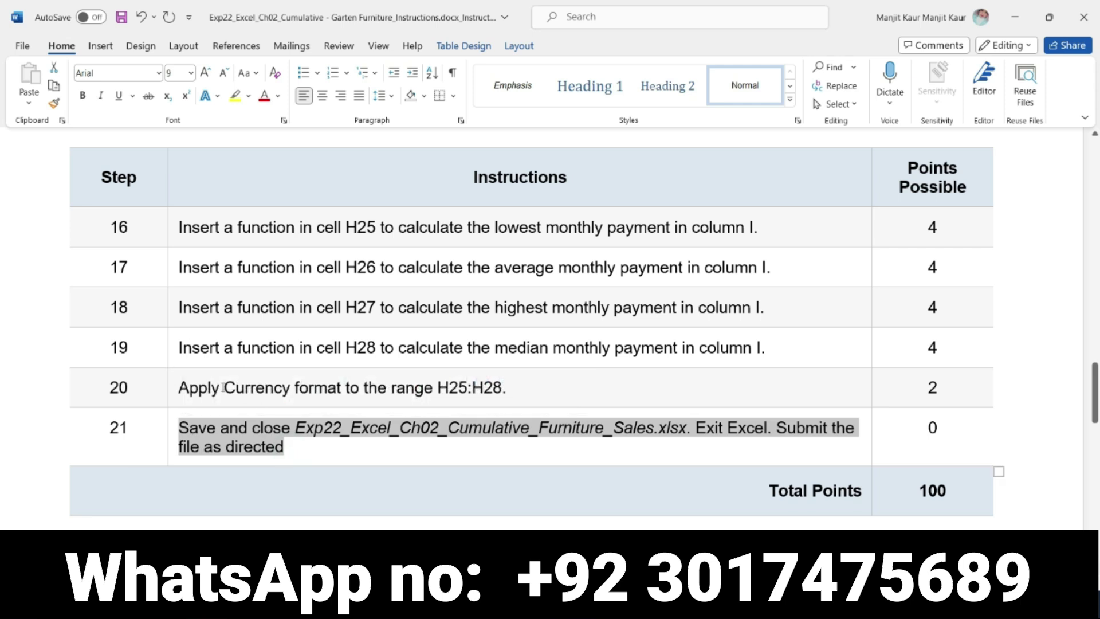
{"action": "left_click", "coordinate": [235, 96]}
Step: Look back over the Word instructions, switch to the Excel workbook and review the furniture sales worksheet from beginning to end
{"action": "scroll", "coordinate": [420, 469], "scroll_direction": "down", "scroll_amount": 8}
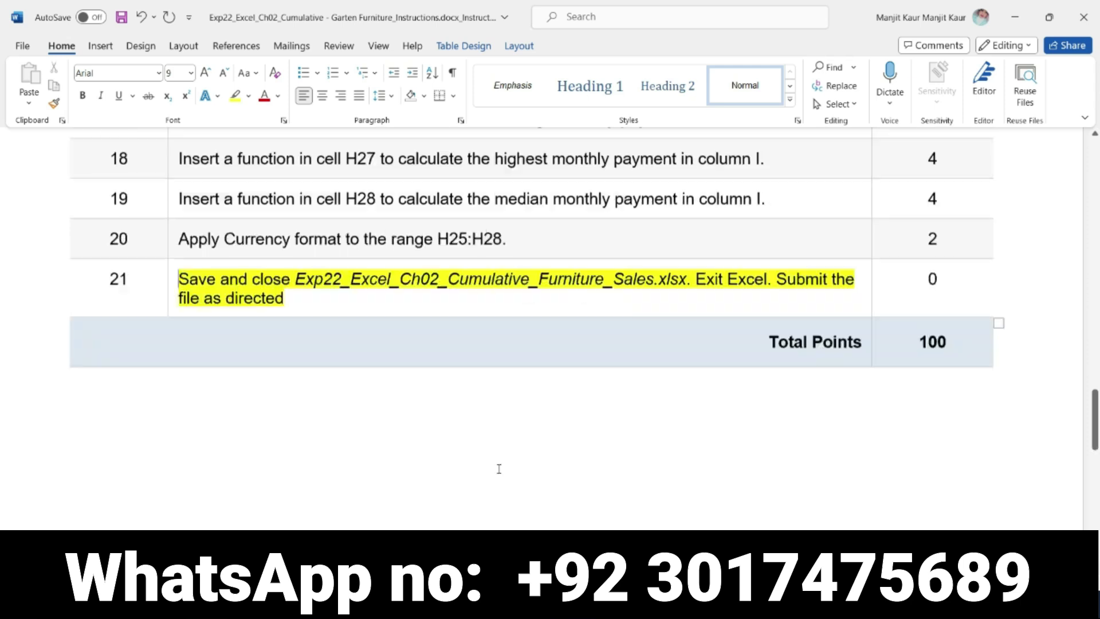
{"action": "scroll", "coordinate": [503, 468], "scroll_direction": "up", "scroll_amount": 20}
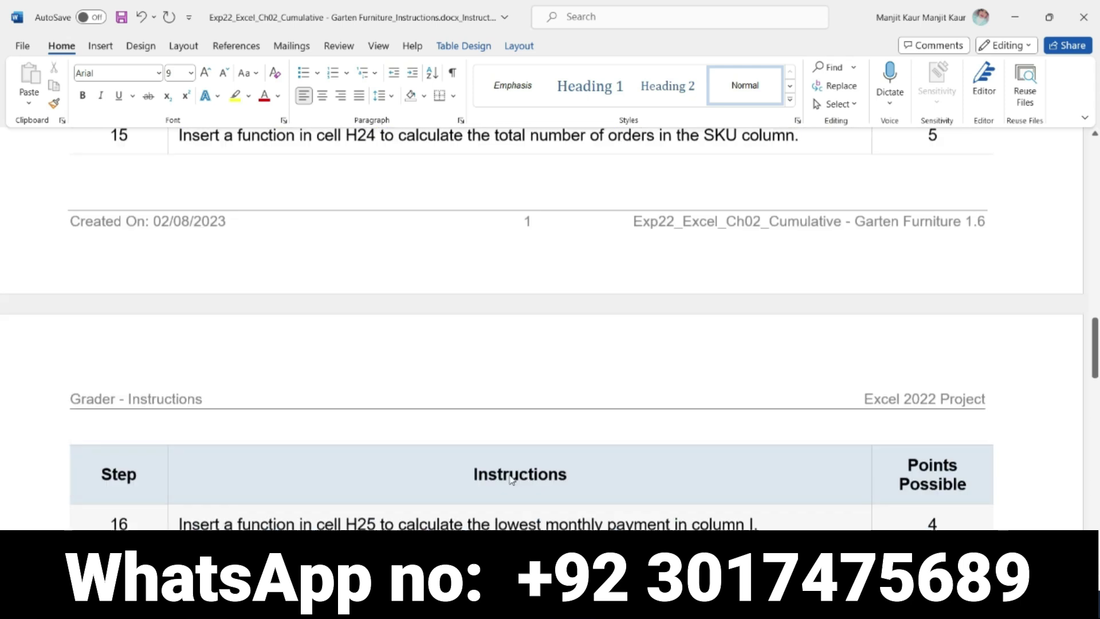
{"action": "scroll", "coordinate": [515, 477], "scroll_direction": "up", "scroll_amount": 6}
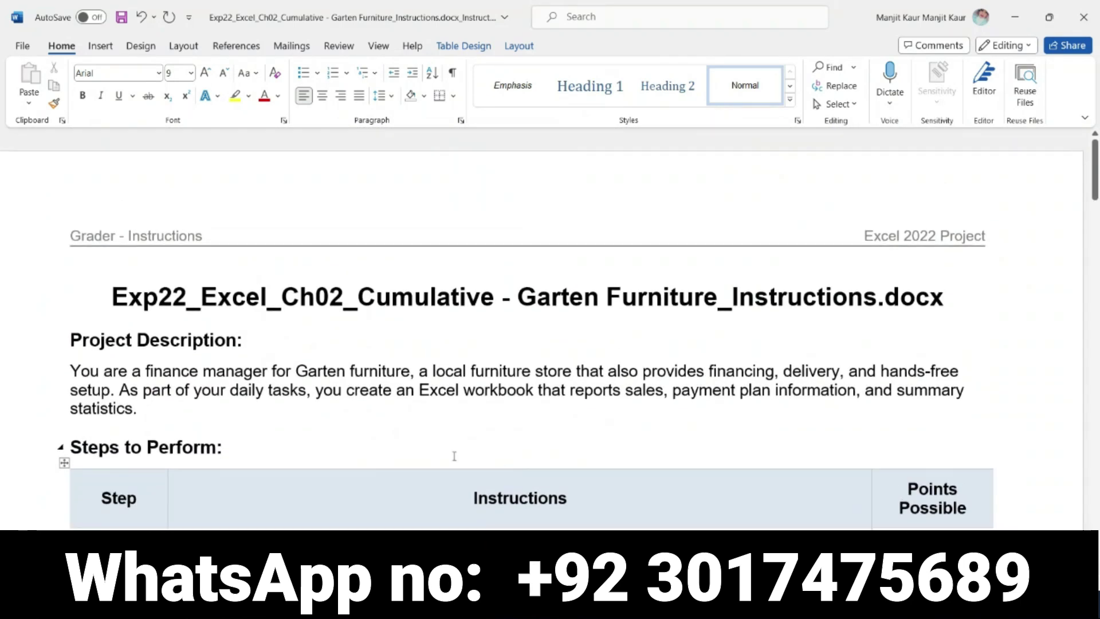
{"action": "scroll", "coordinate": [750, 349], "scroll_direction": "down", "scroll_amount": 15}
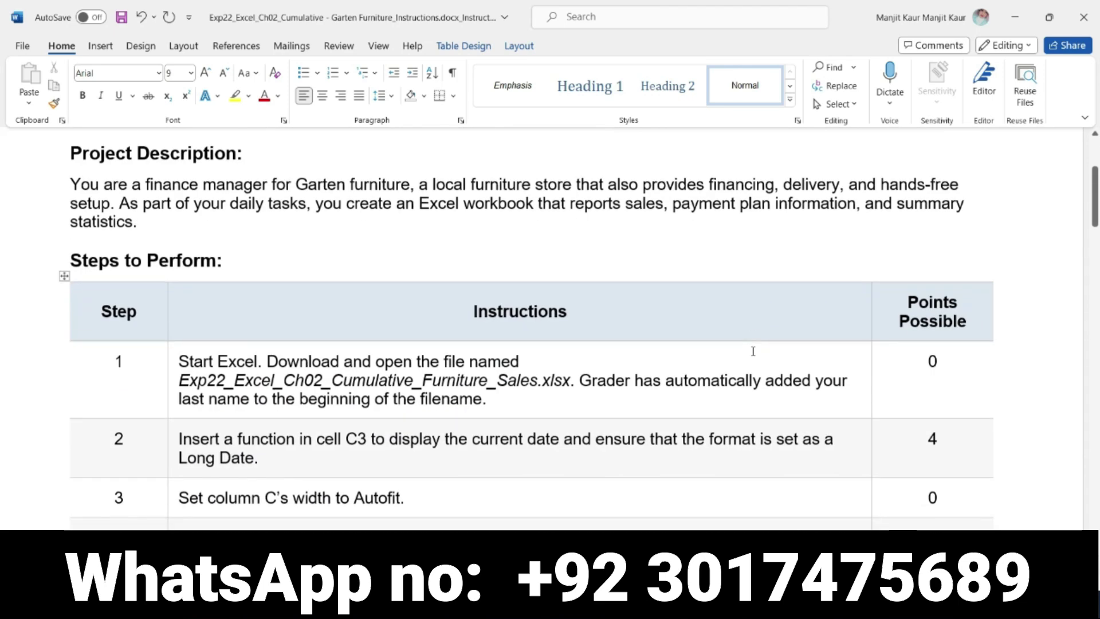
{"action": "scroll", "coordinate": [755, 354], "scroll_direction": "up", "scroll_amount": 8}
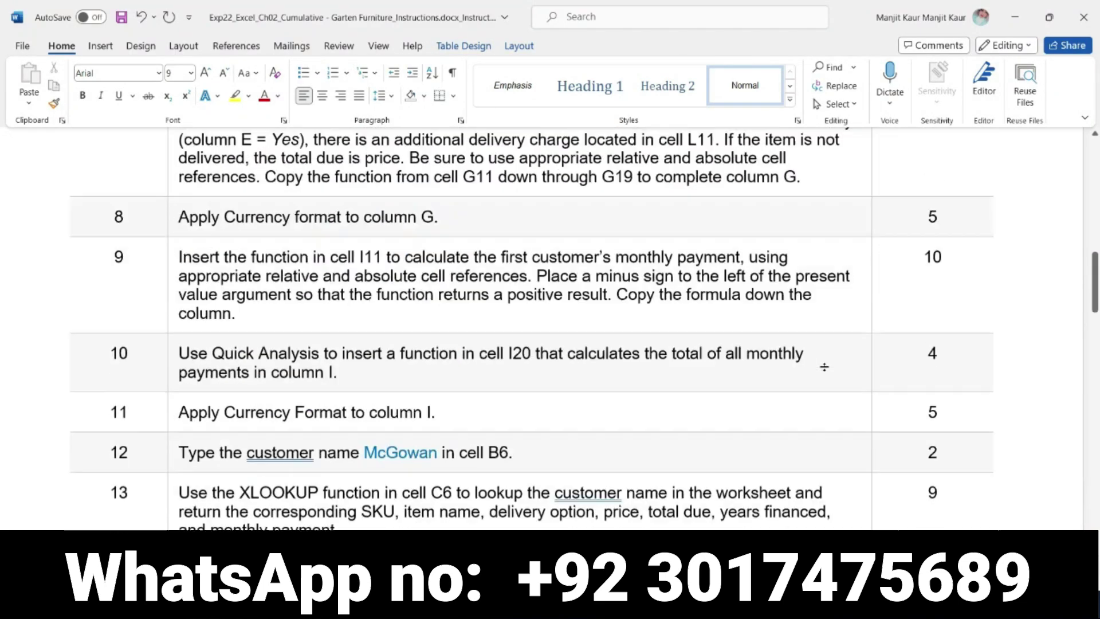
{"action": "key", "text": "alt+Tab"}
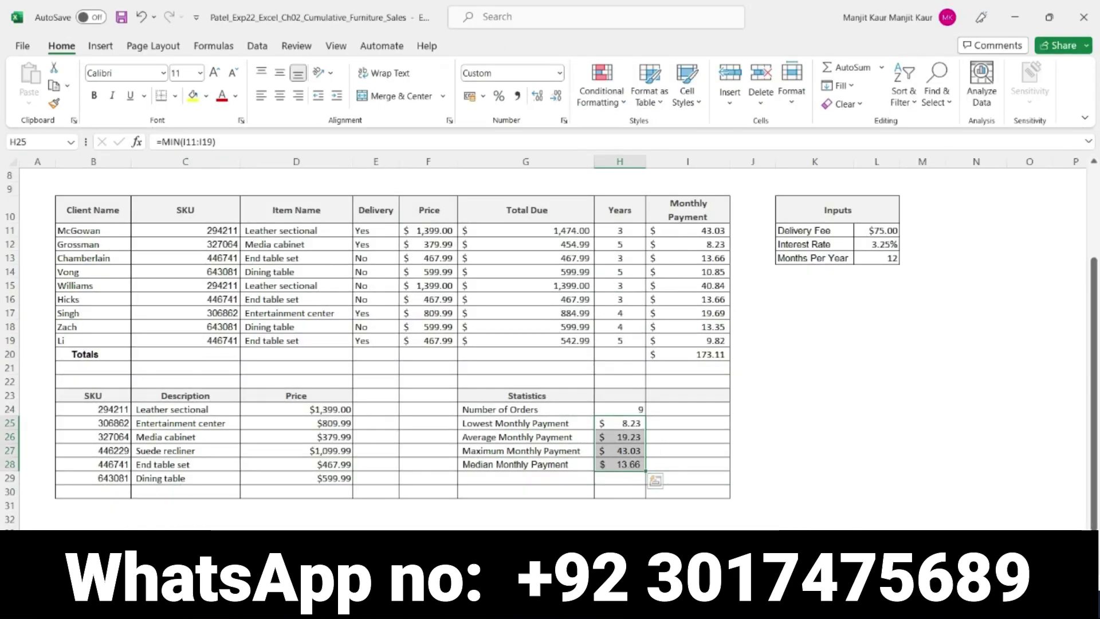
{"action": "scroll", "coordinate": [605, 491], "scroll_direction": "up", "scroll_amount": 3}
{"action": "scroll", "coordinate": [606, 491], "scroll_direction": "down", "scroll_amount": 10}
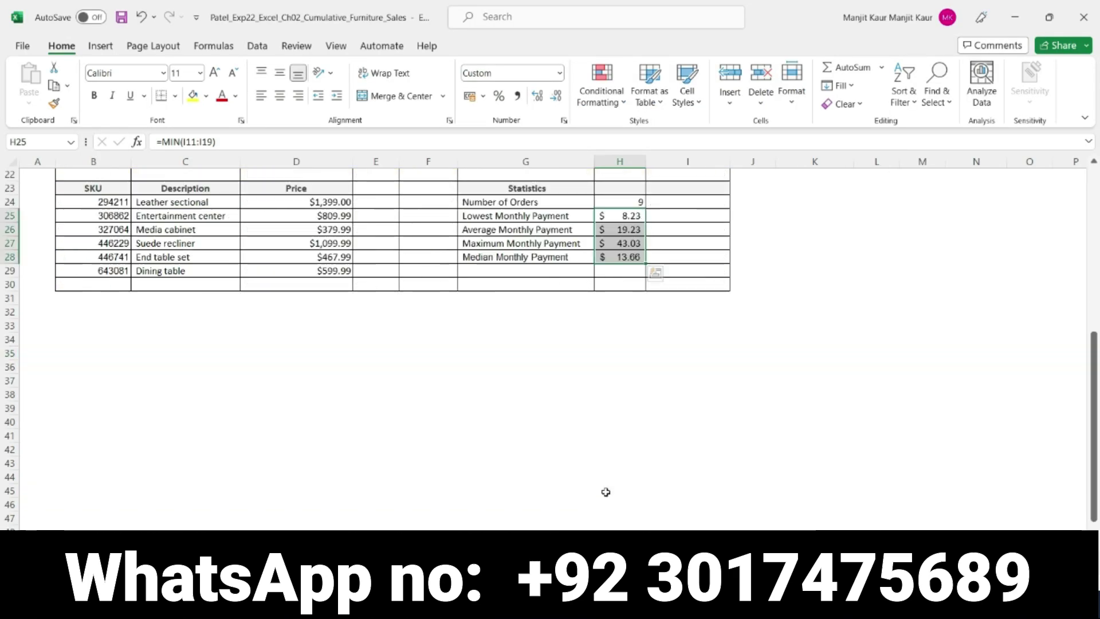
{"action": "scroll", "coordinate": [606, 492], "scroll_direction": "up", "scroll_amount": 9}
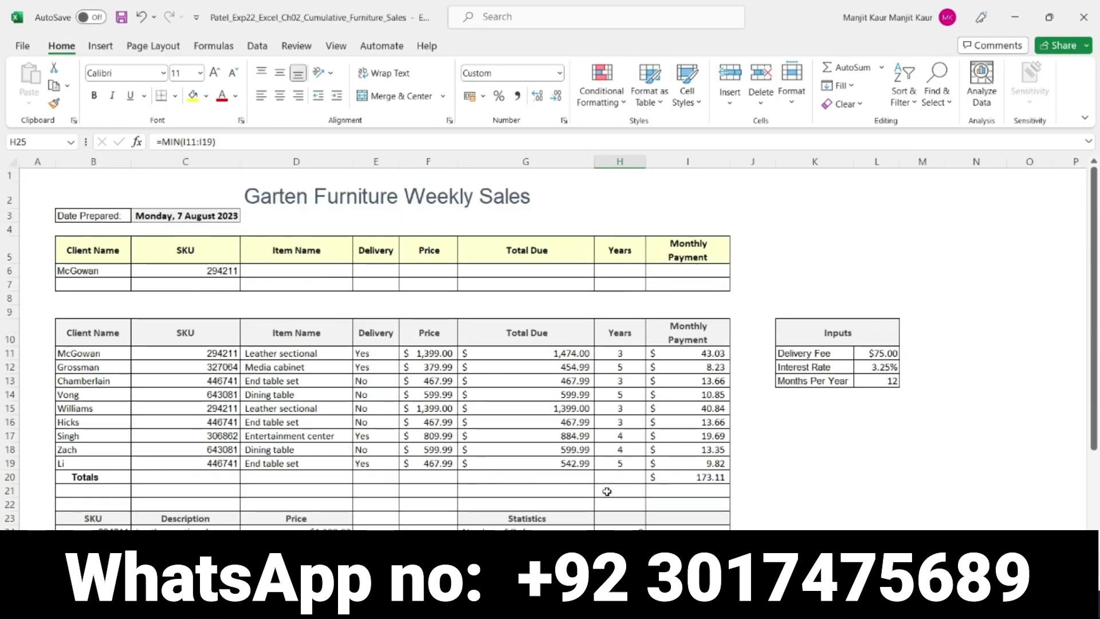
{"action": "scroll", "coordinate": [607, 492], "scroll_direction": "down", "scroll_amount": 9}
{"action": "scroll", "coordinate": [606, 491], "scroll_direction": "up", "scroll_amount": 9}
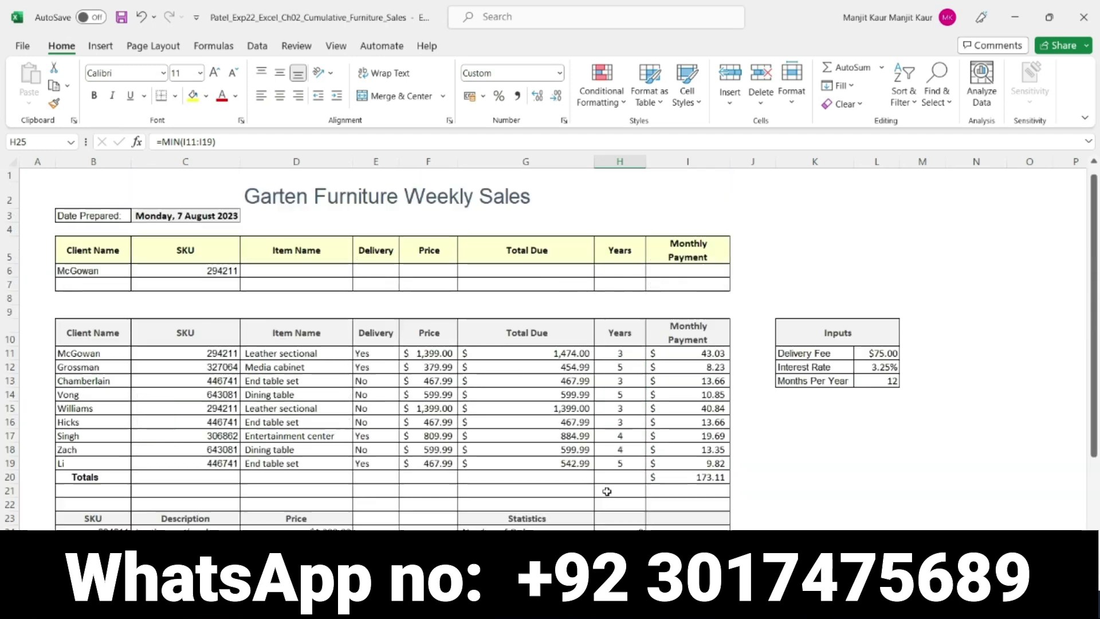